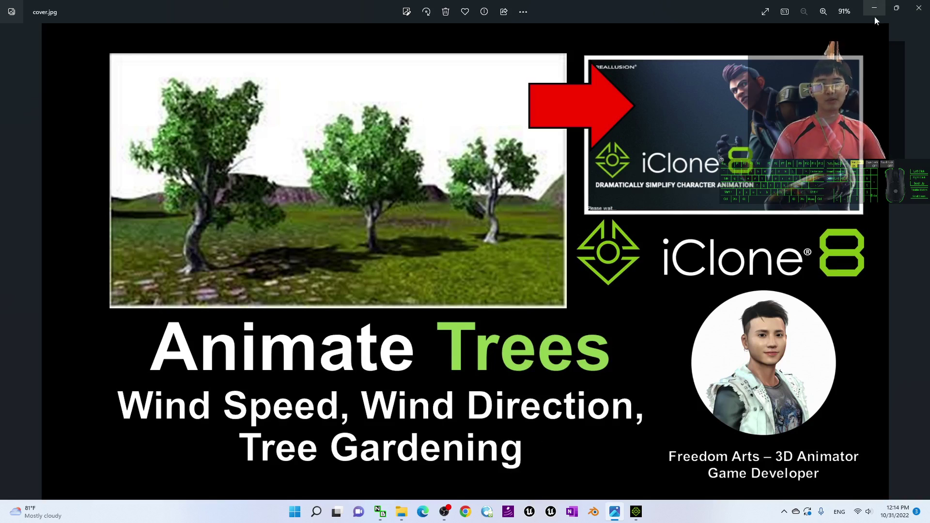
Decline the registration offer and browse the Set > Tree models in the Content library
left_click(638, 512)
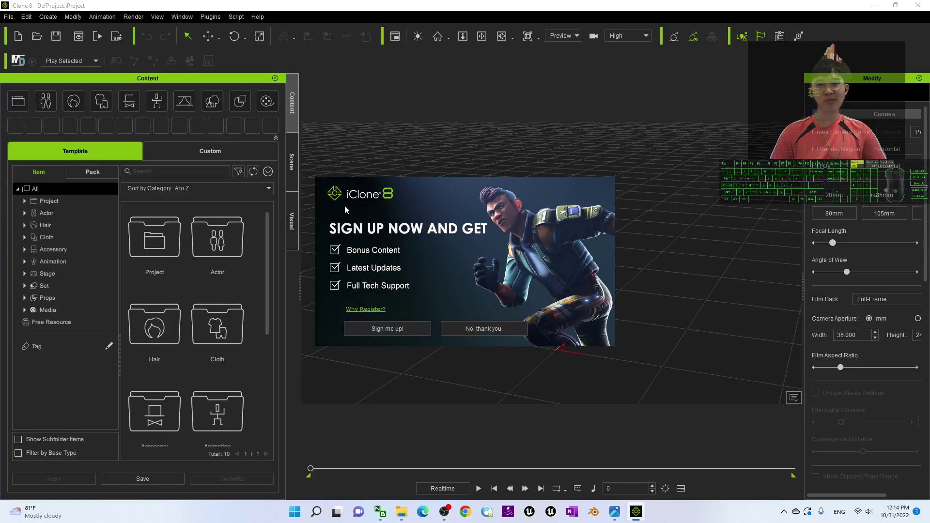
left_click(494, 331)
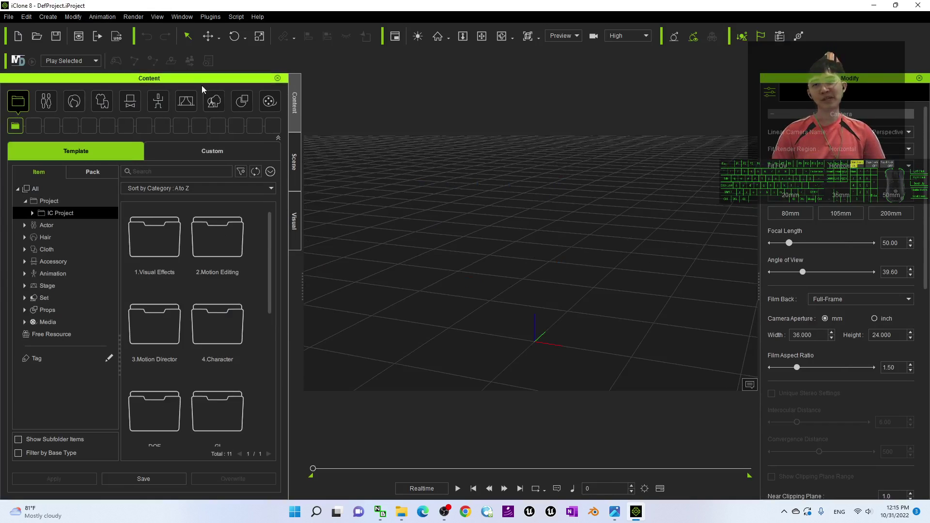
left_click(213, 104)
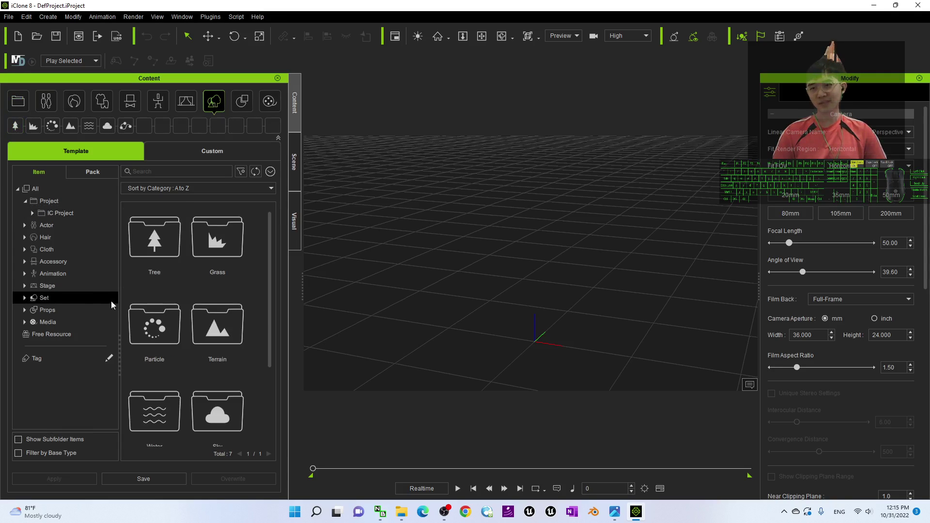
left_click(25, 298)
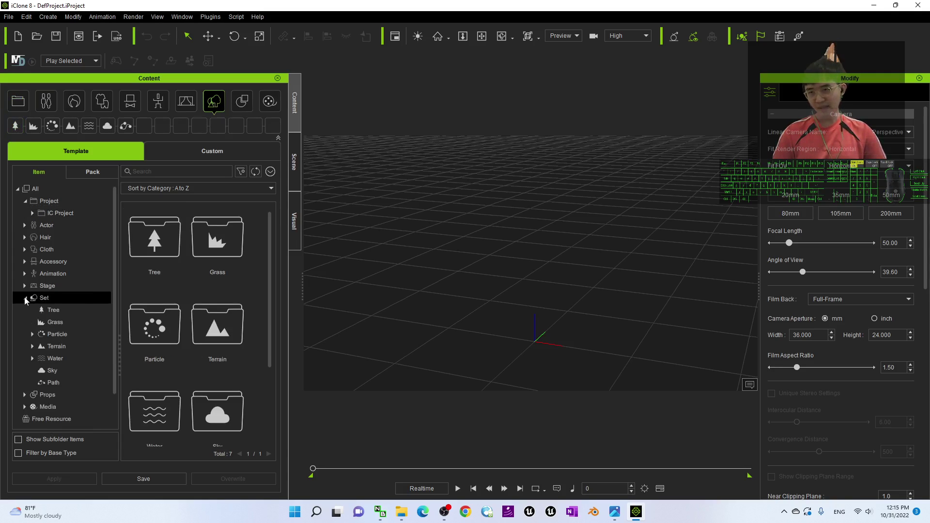
left_click(53, 310)
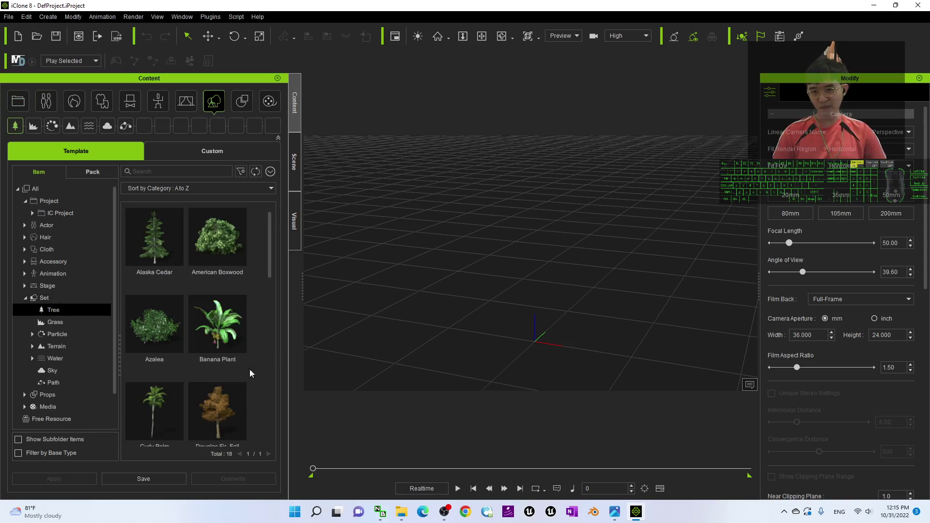
scroll(215, 319, "down", 1)
scroll(214, 338, "down", 2)
scroll(211, 291, "down", 1)
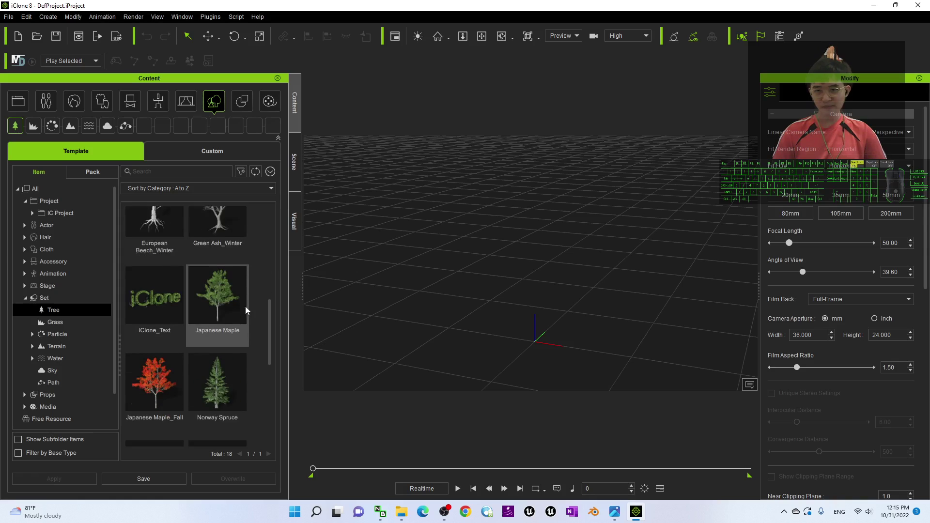
scroll(270, 343, "down", 1)
mouse_move(271, 346)
left_mouse_down()
mouse_move(271, 369)
mouse_move(280, 222)
left_mouse_up()
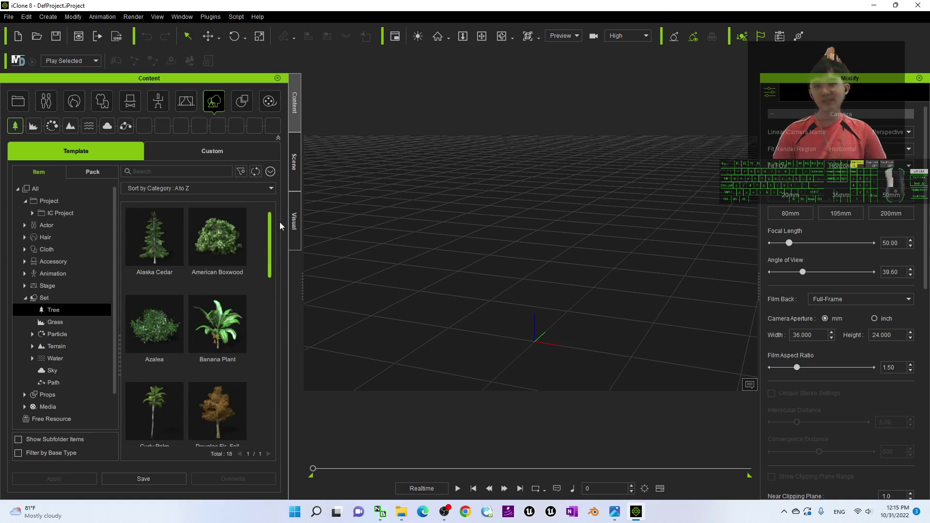
Load the Hill terrain from Terrain > Height Map_Large and orbit around the hills
left_click(70, 127)
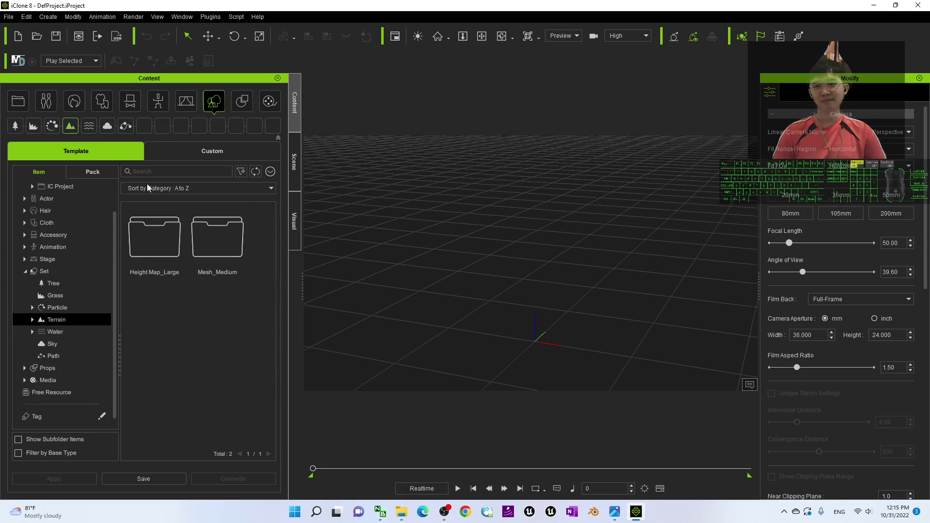
left_click(33, 320)
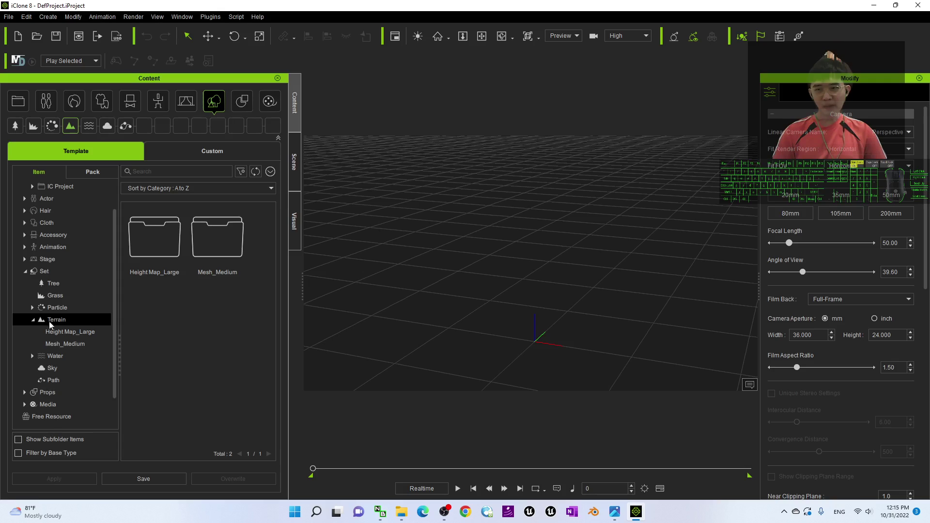
left_click(60, 333)
scroll(212, 349, "down", 1)
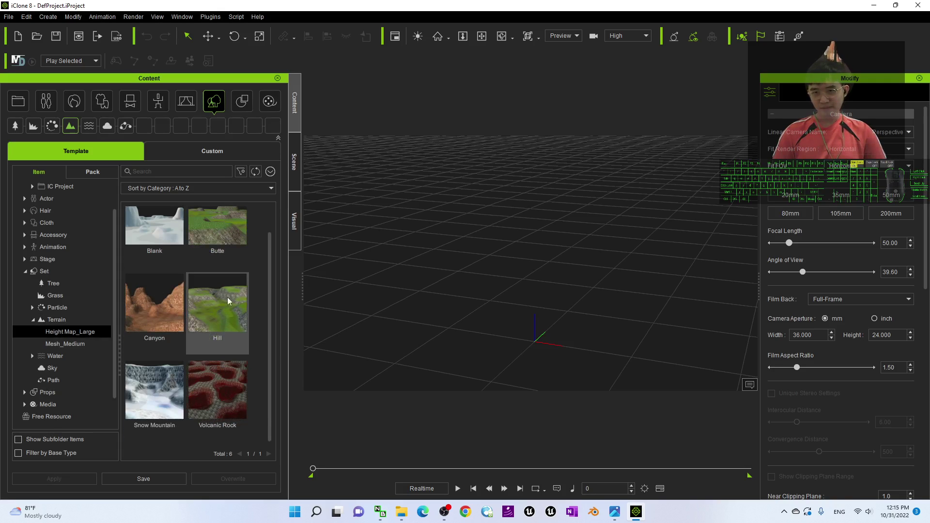
double_click(219, 307)
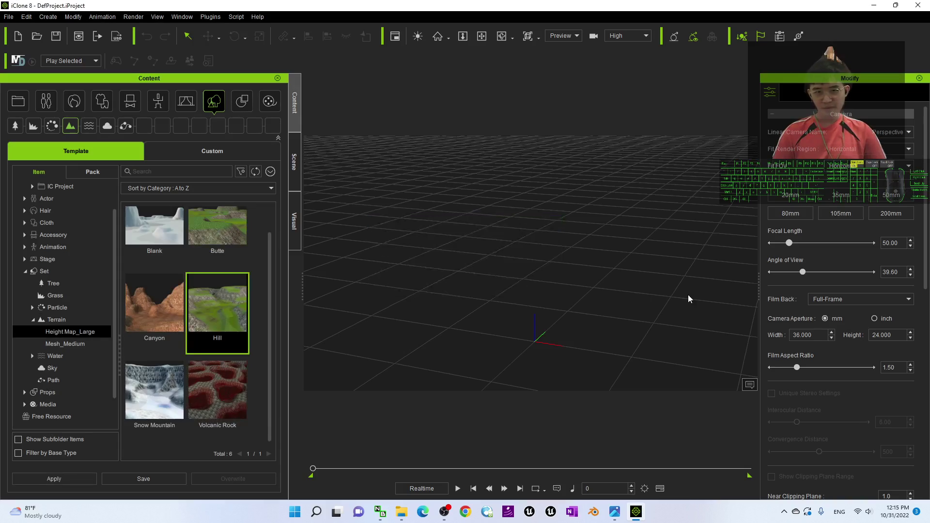
scroll(643, 290, "down", 5)
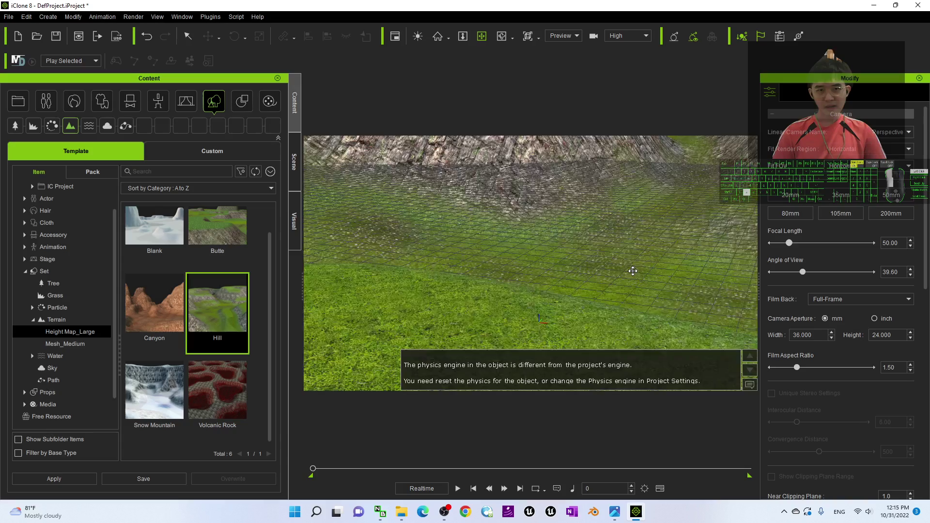
right_click_drag(513, 257, 360, 251)
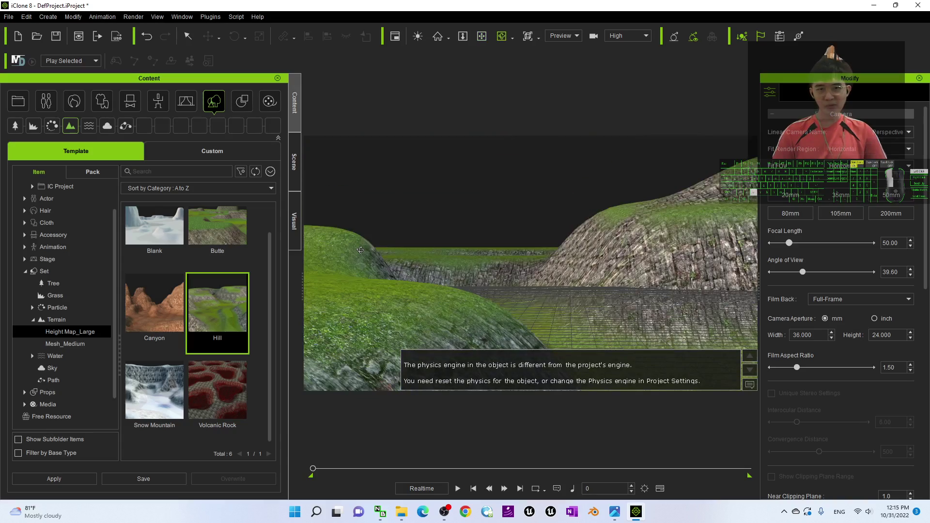
Apply the Clear Day sky preset and raise the camera over the terrain
left_click(106, 126)
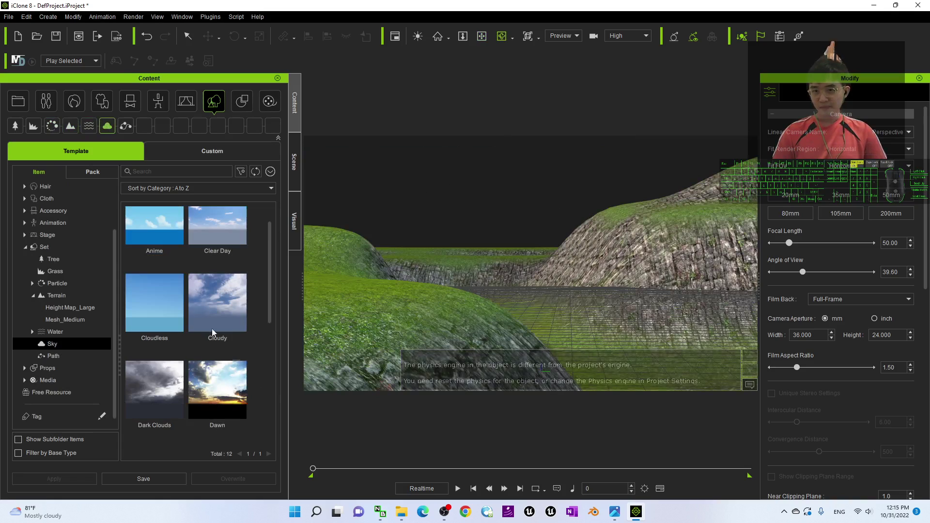
left_click(237, 234)
double_click(237, 234)
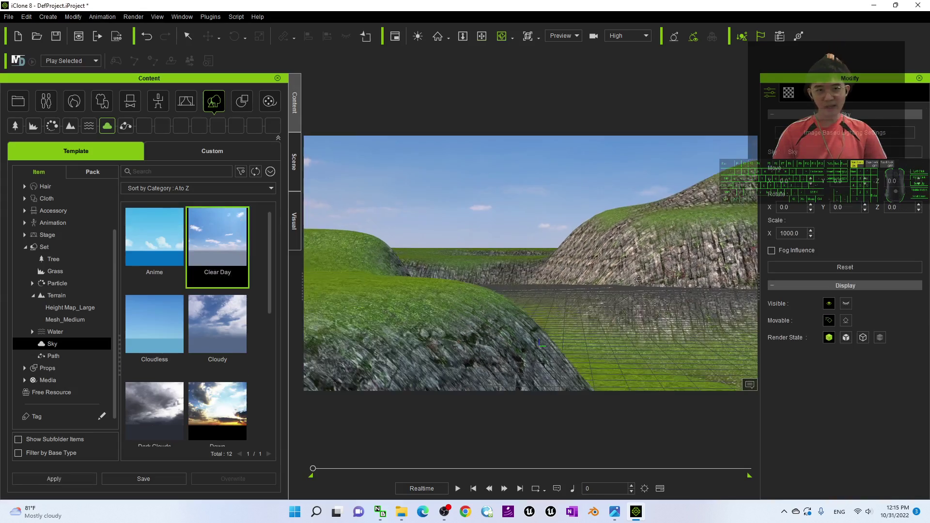
mouse_move(571, 356)
right_mouse_down()
mouse_move(579, 288)
mouse_move(643, 334)
mouse_move(546, 371)
right_mouse_up()
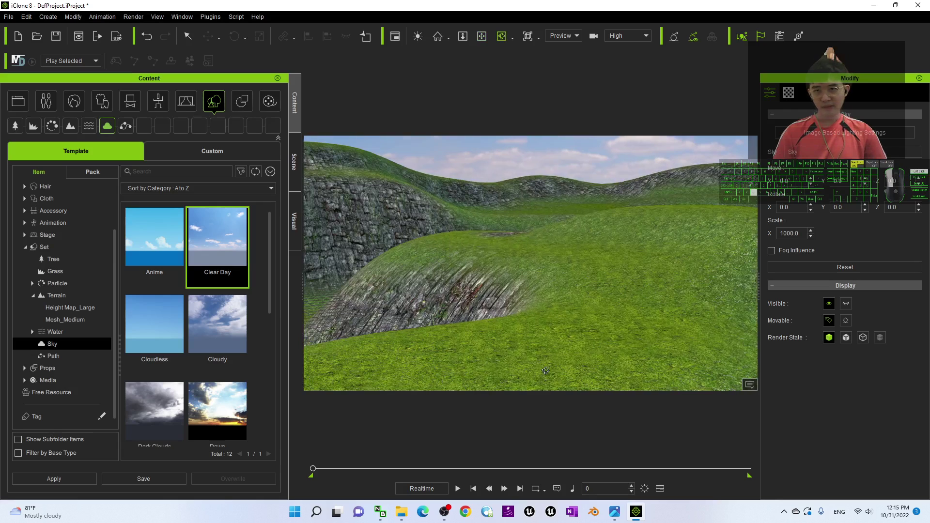
Drag an Alaska Cedar from the Tree library onto the hillside and move closer
left_click(17, 129)
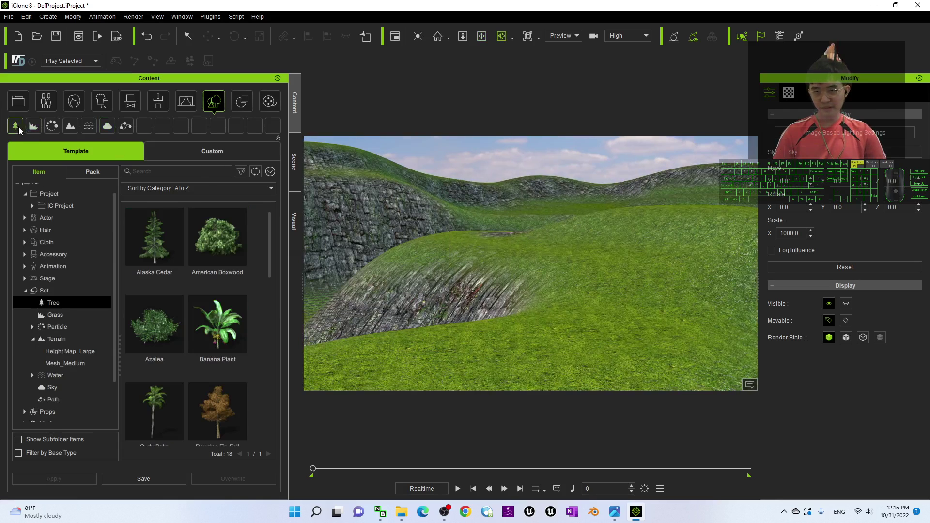
left_click_drag(158, 255, 536, 325)
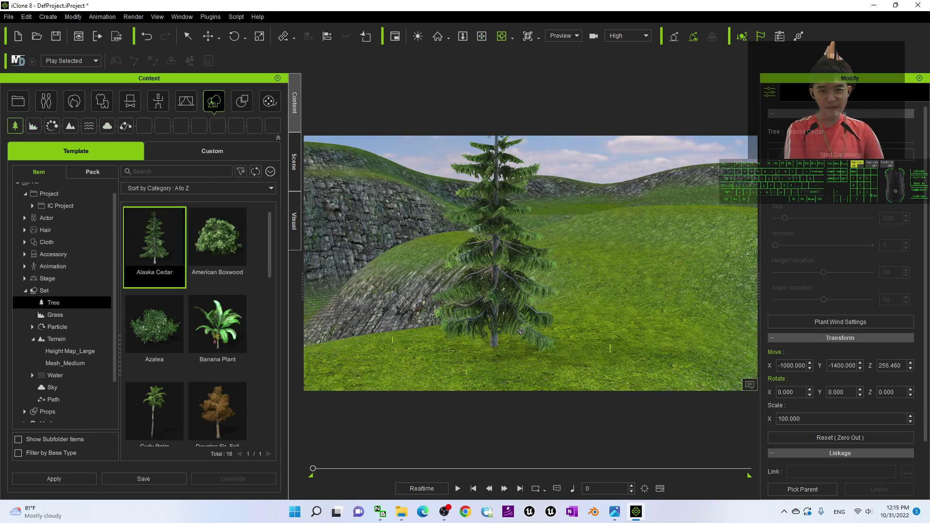
scroll(521, 332, "down", 5)
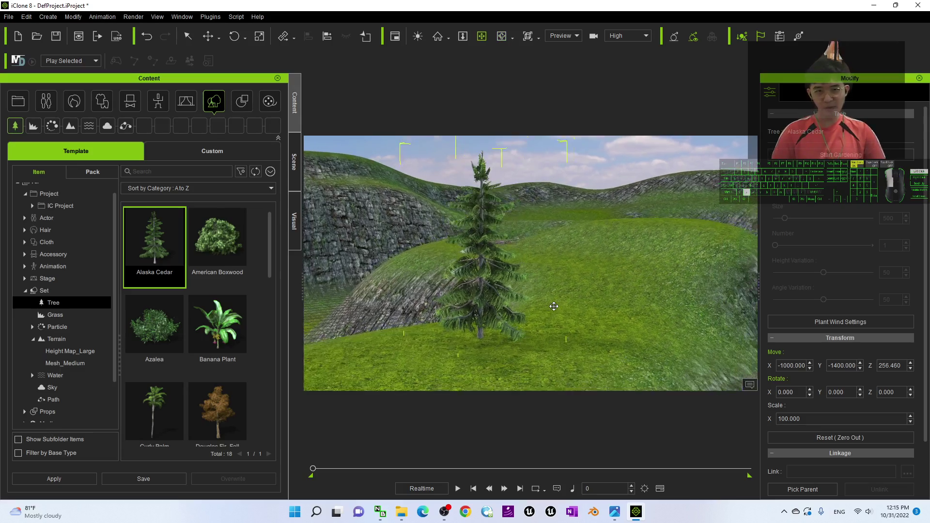
mouse_move(547, 286)
right_mouse_down()
mouse_move(532, 276)
mouse_move(692, 311)
right_mouse_up()
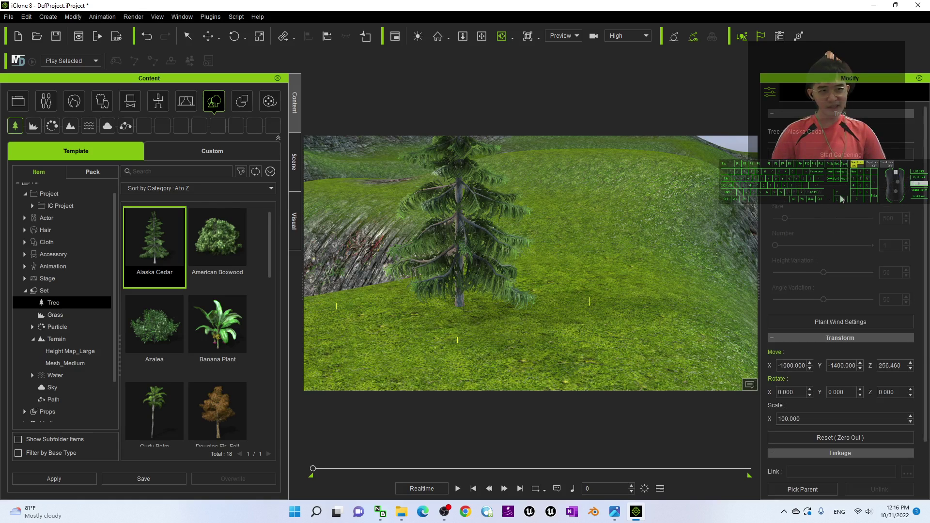
Use Start Gardening to plant six cedars across the hillside and foreground
left_click(843, 155)
left_click(603, 267)
left_click(605, 243)
left_click(550, 183)
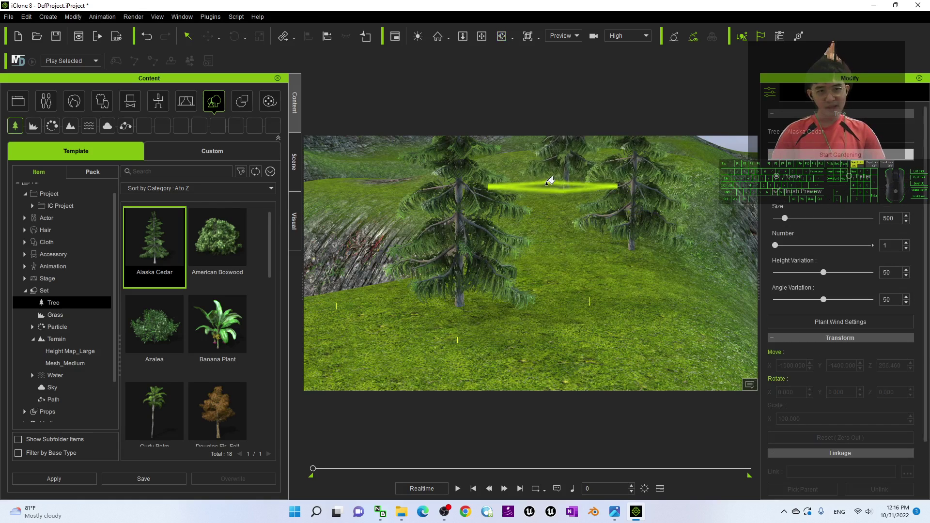
left_click(663, 336)
scroll(607, 271, "down", 5)
scroll(606, 272, "down", 5)
left_click(692, 370)
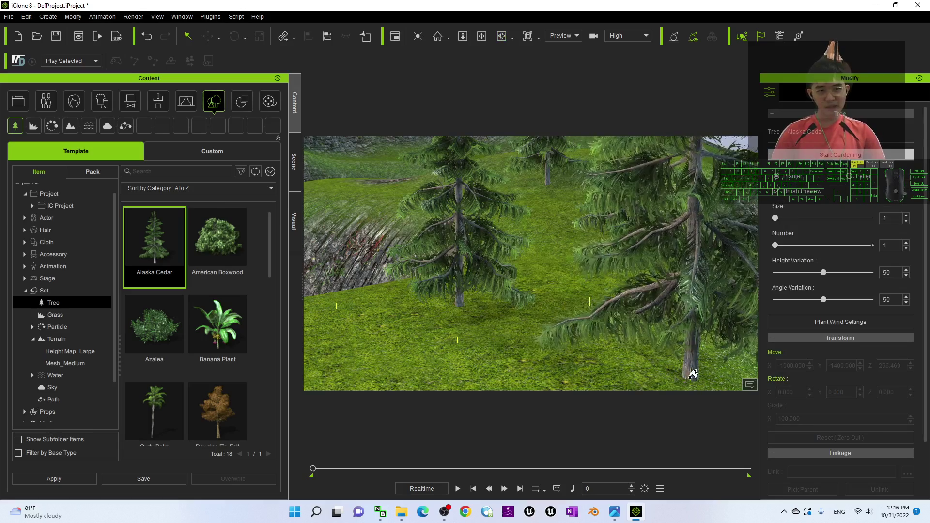
left_click(593, 344)
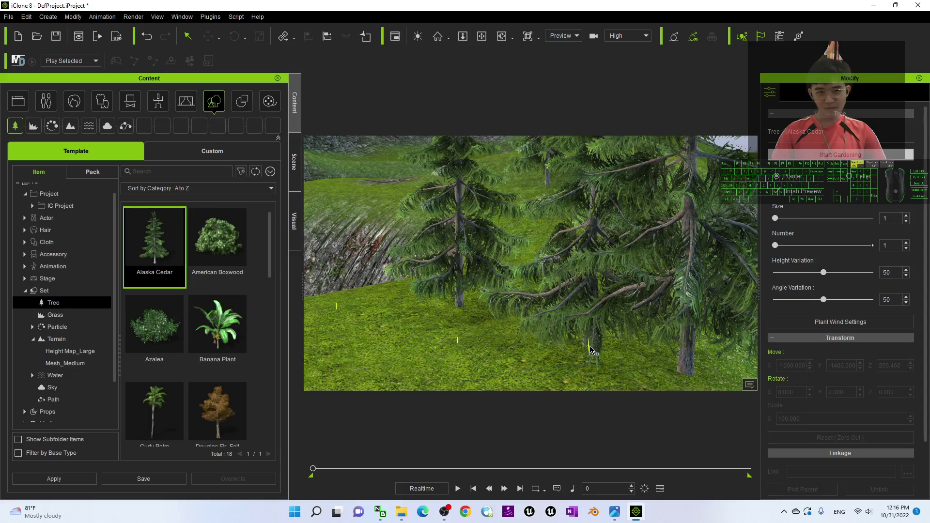
key("Escape")
scroll(592, 347, "down", 3)
scroll(597, 341, "down", 3)
scroll(602, 334, "down", 3)
scroll(609, 327, "down", 3)
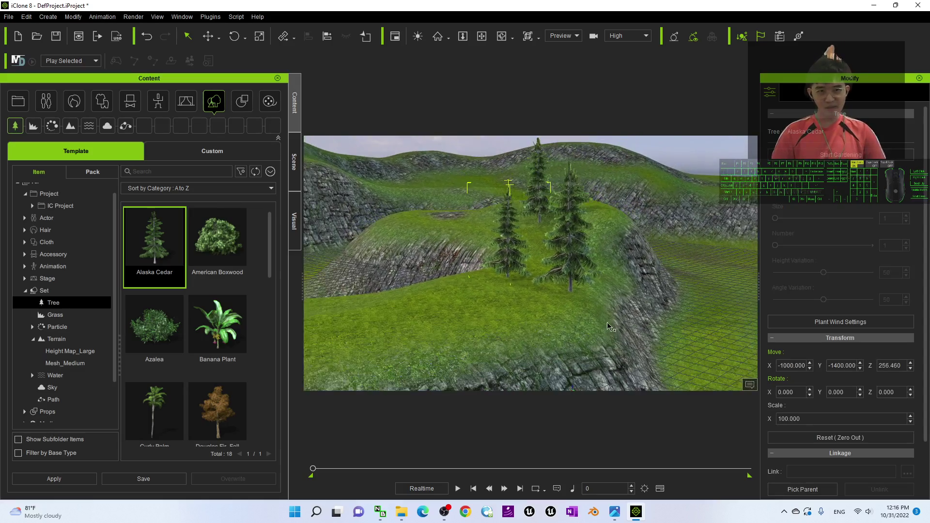
mouse_move(608, 327)
right_mouse_down()
mouse_move(721, 286)
mouse_move(477, 247)
mouse_move(502, 272)
right_mouse_up()
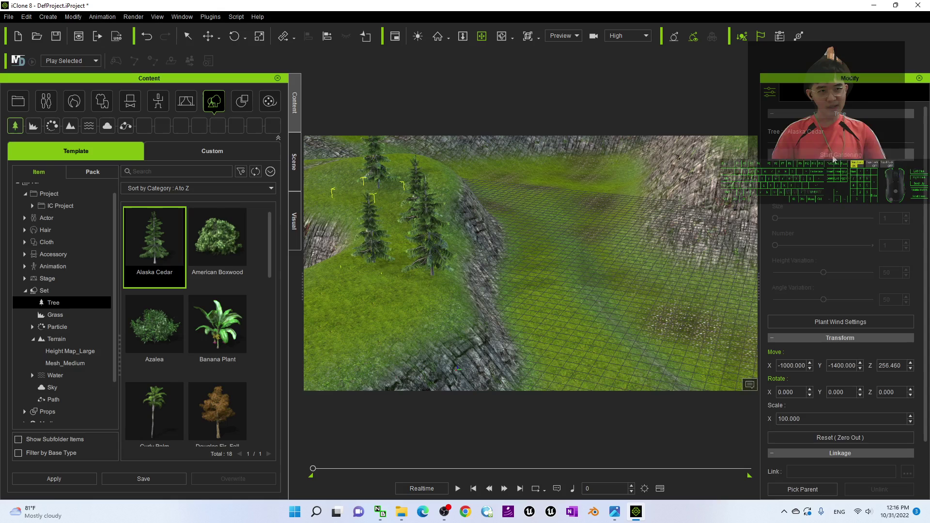
Plant six more cedars, including the left and rocky slopes, then tilt toward the sky
left_click(832, 160)
left_click(687, 294)
left_click(647, 357)
left_click(590, 280)
left_click(514, 284)
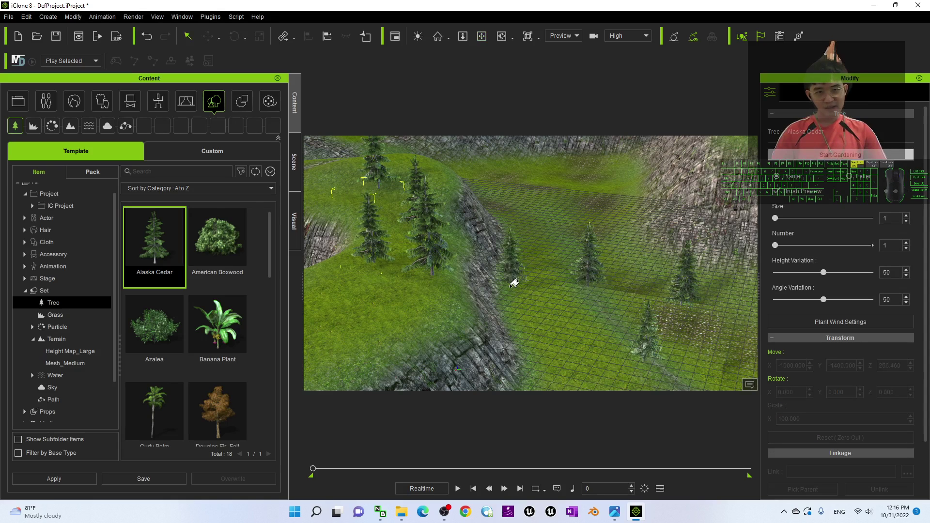
left_click(382, 331)
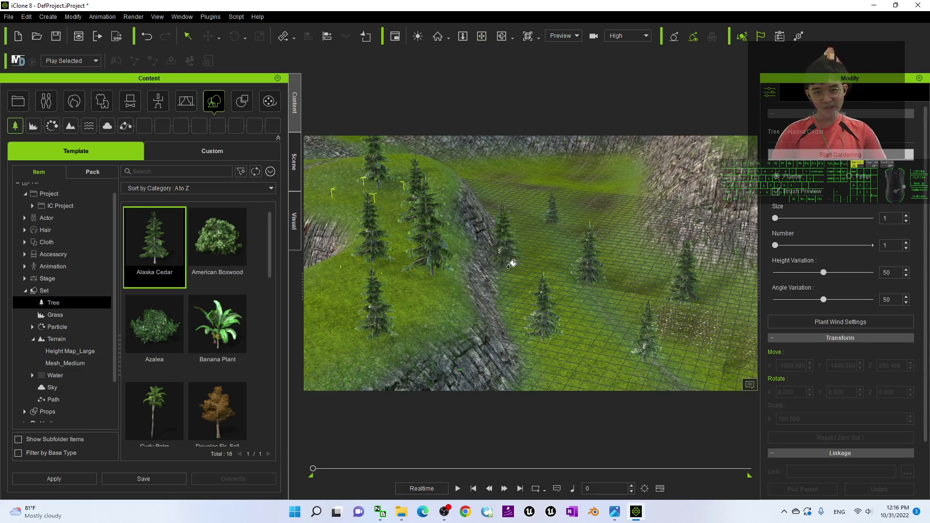
left_click(481, 205)
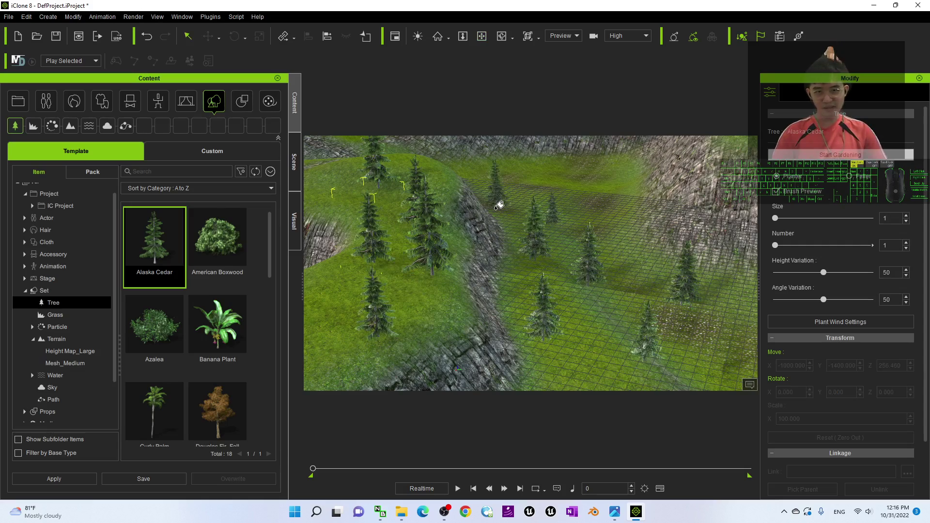
mouse_move(511, 205)
right_mouse_down()
mouse_move(503, 265)
mouse_move(634, 271)
mouse_move(563, 311)
mouse_move(554, 294)
right_mouse_up()
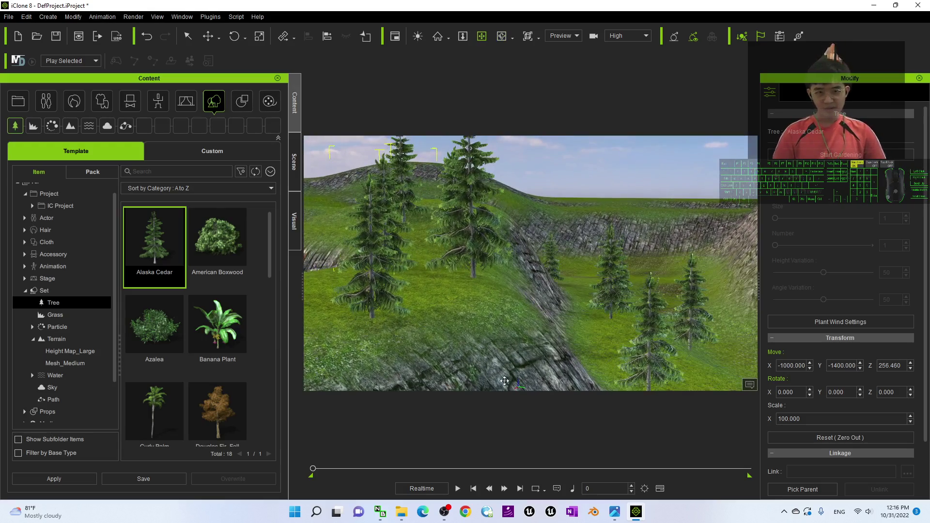
left_click(459, 488)
right_click_drag(365, 233, 534, 242)
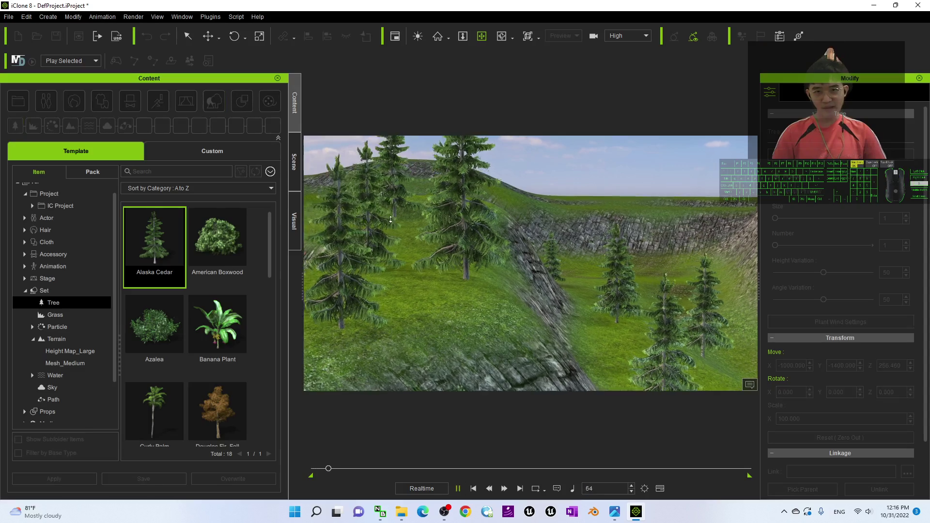
scroll(533, 243, "up", 5)
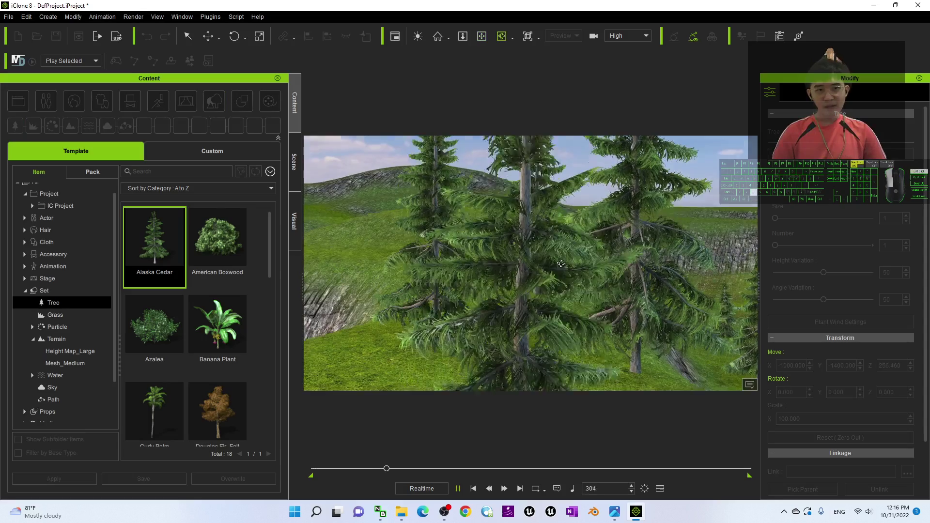
scroll(582, 211, "up", 3)
scroll(567, 218, "down", 3)
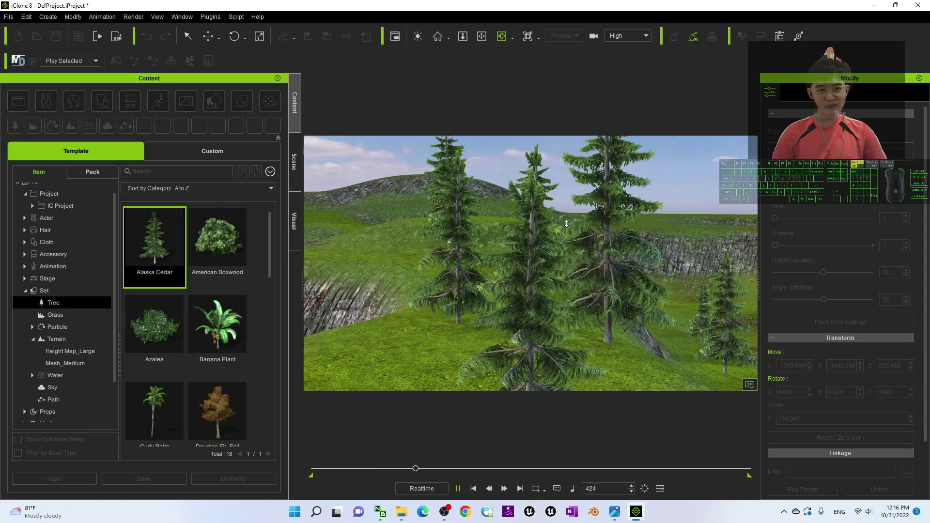
left_click(458, 488)
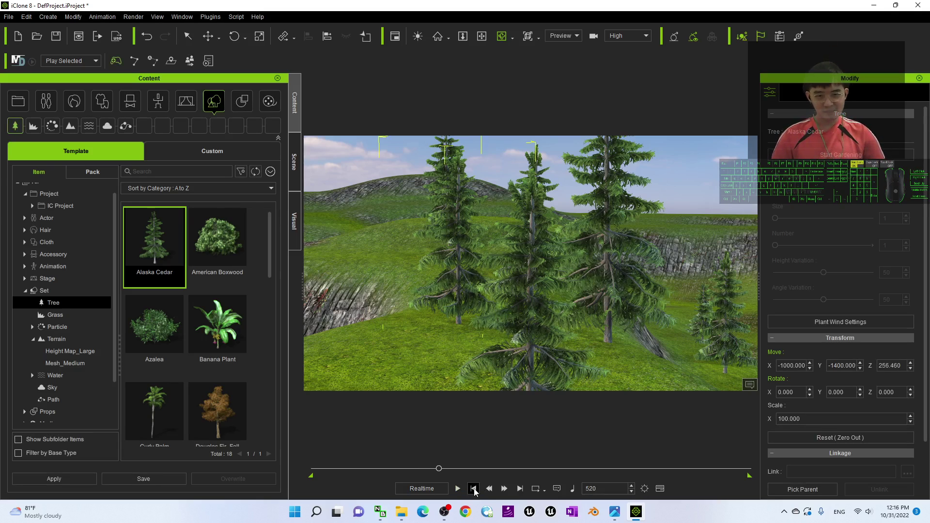
left_click(473, 488)
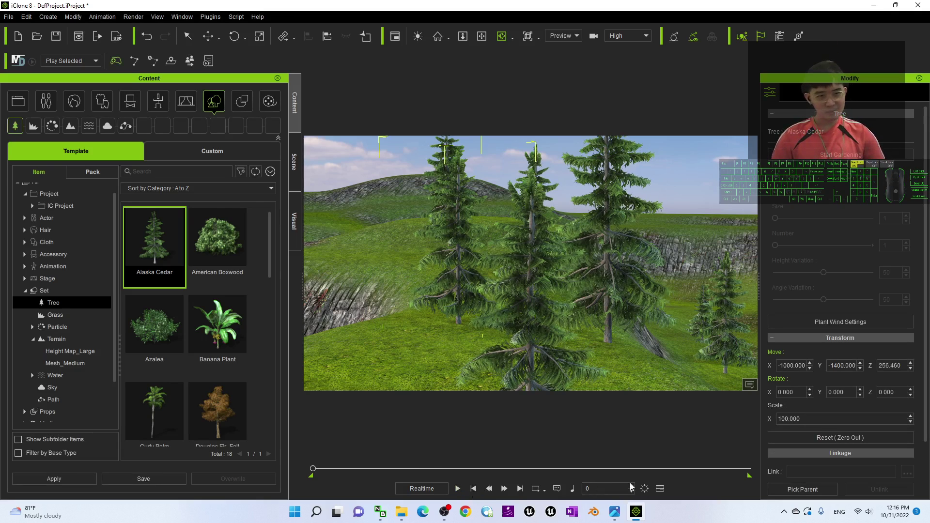
Open Plant Wind Settings and unhide the Wind object in the Scene list
left_click(845, 322)
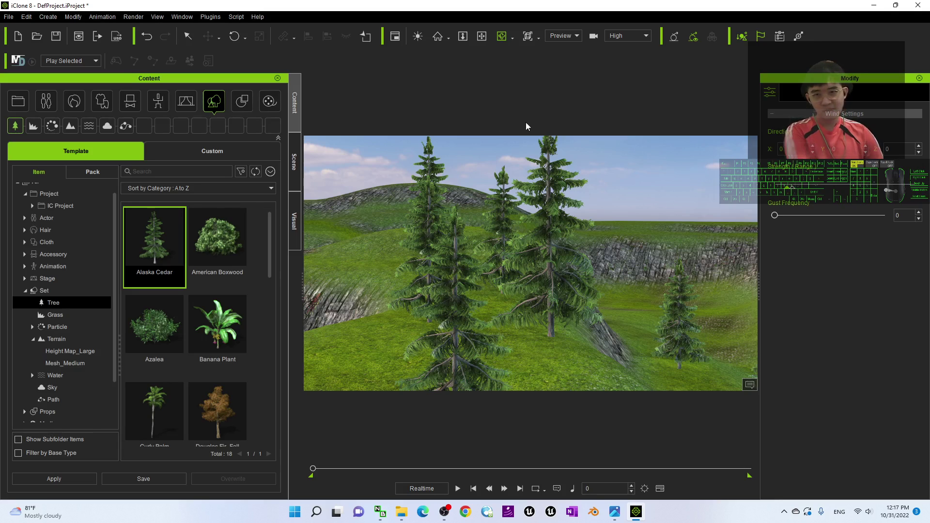
left_click(296, 166)
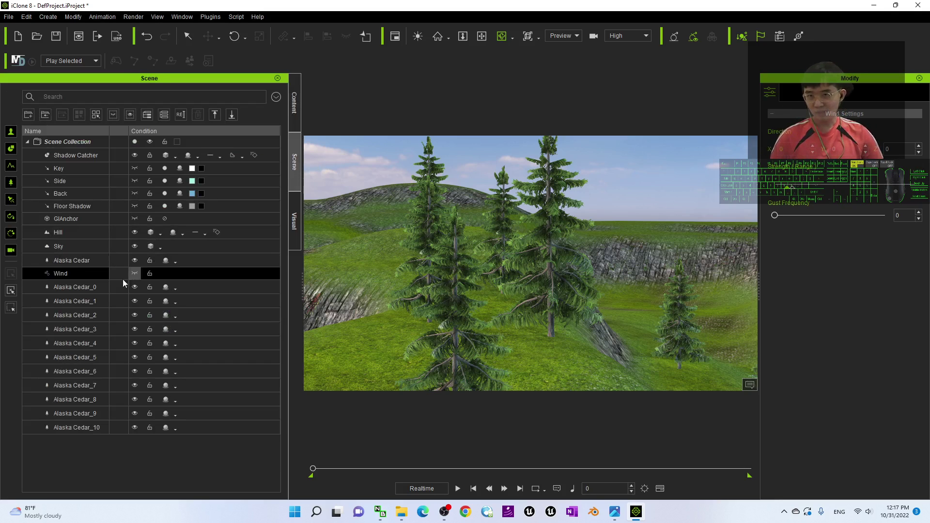
left_click(134, 274)
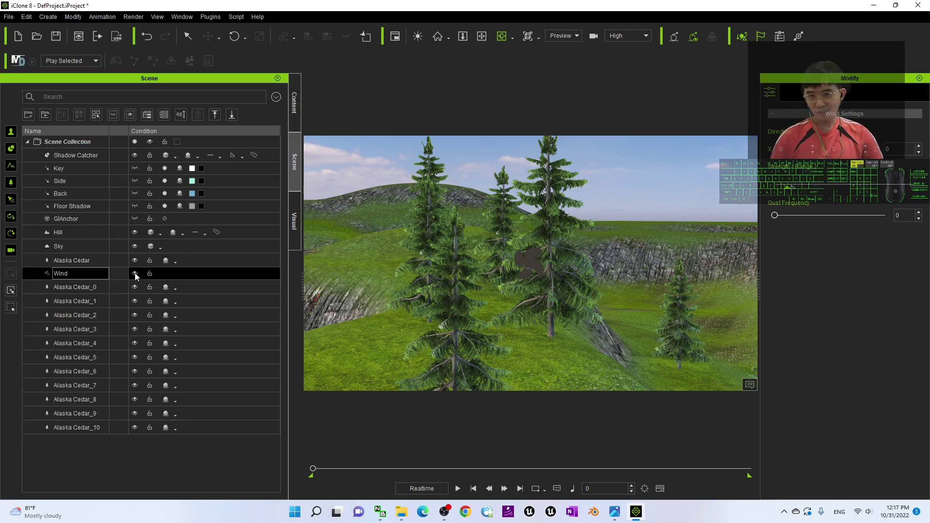
left_click(134, 273)
mouse_move(553, 312)
right_mouse_down()
mouse_move(676, 307)
mouse_move(542, 295)
mouse_move(519, 272)
right_mouse_up()
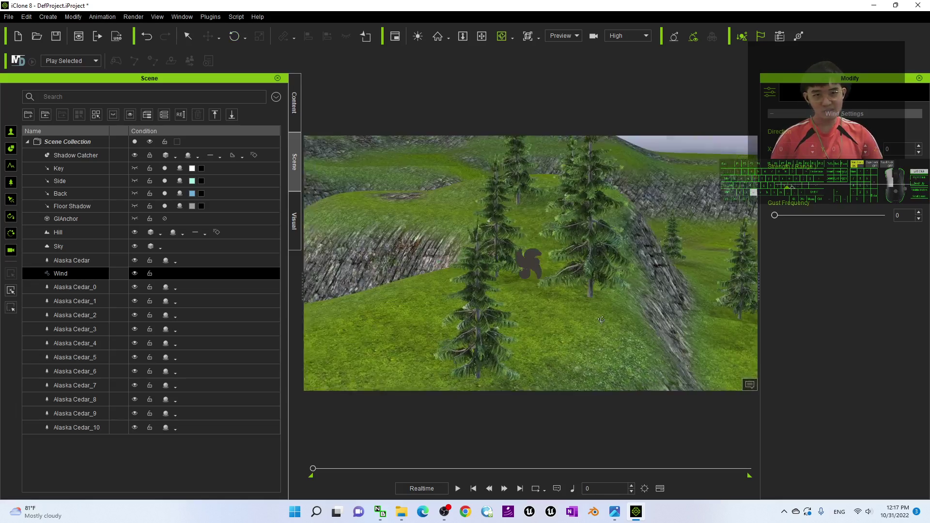
right_click_drag(551, 304, 482, 364)
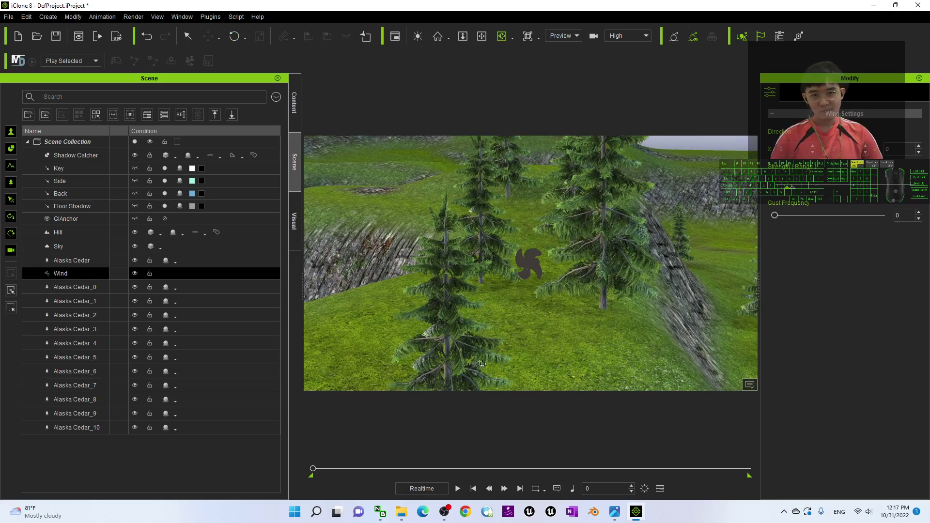
Preview the wind-blown cedars in playback, replaying while moving closer to the central tree
left_click(458, 489)
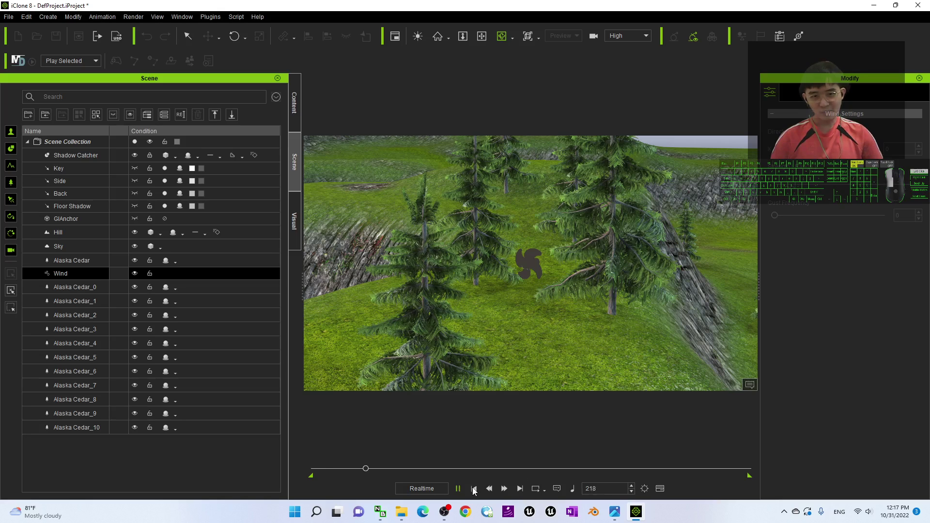
left_click(474, 490)
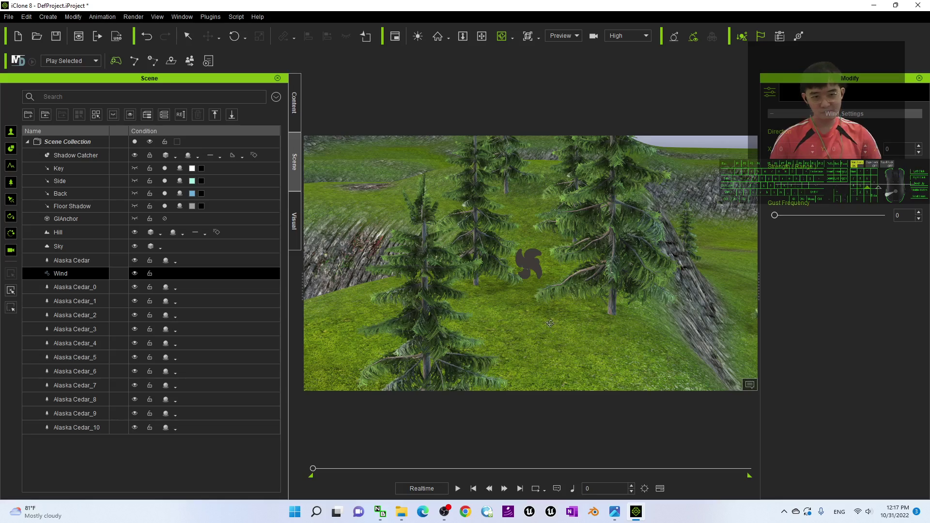
left_click(458, 489)
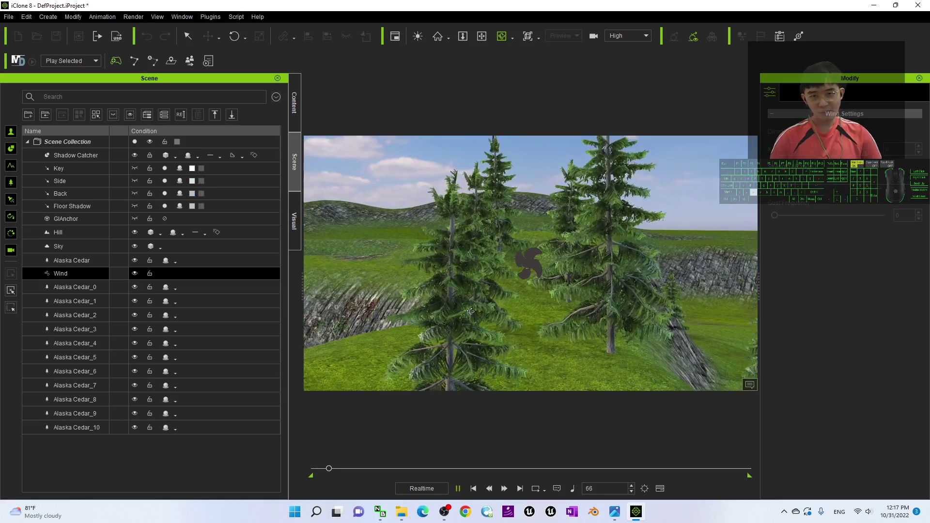
right_click_drag(472, 288, 515, 244)
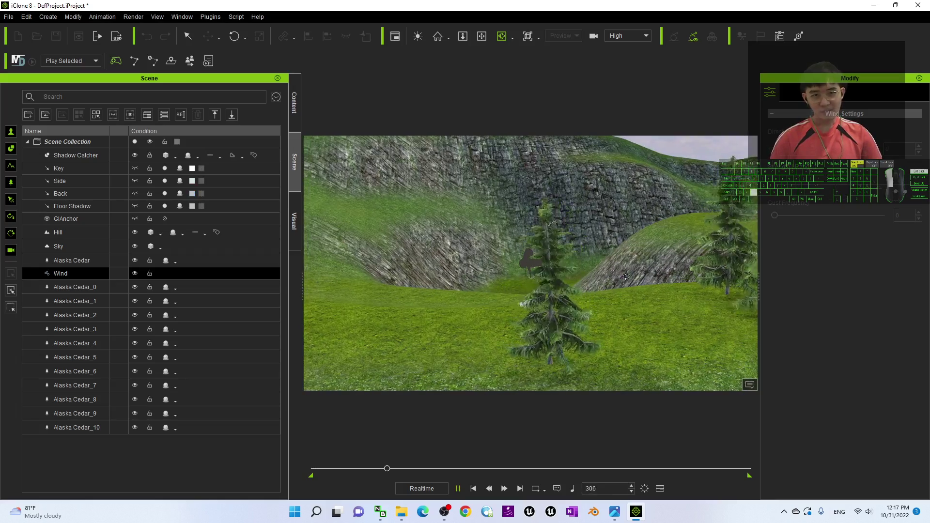
mouse_move(516, 245)
right_mouse_down()
mouse_move(625, 365)
mouse_move(694, 252)
mouse_move(581, 364)
right_mouse_up()
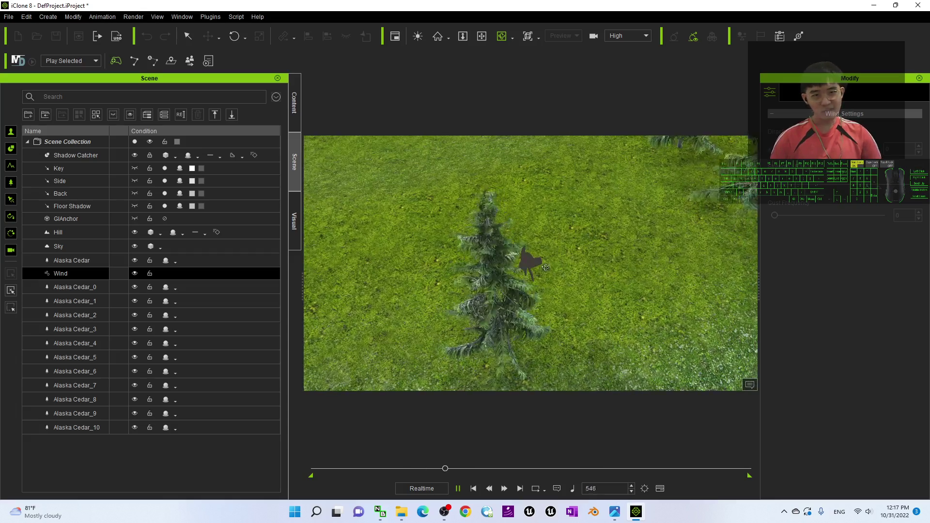
Select the Wind object and rotate it to a direction of 177
left_click(474, 489)
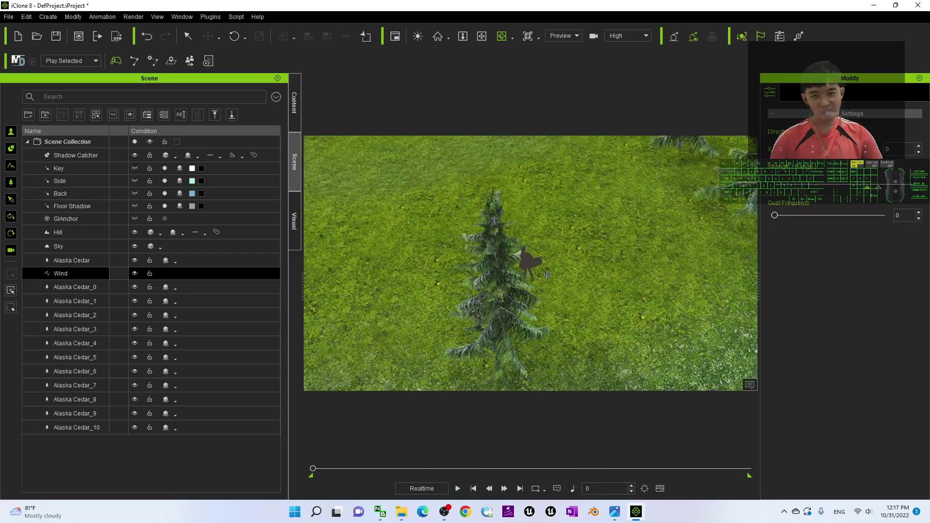
left_click(76, 276)
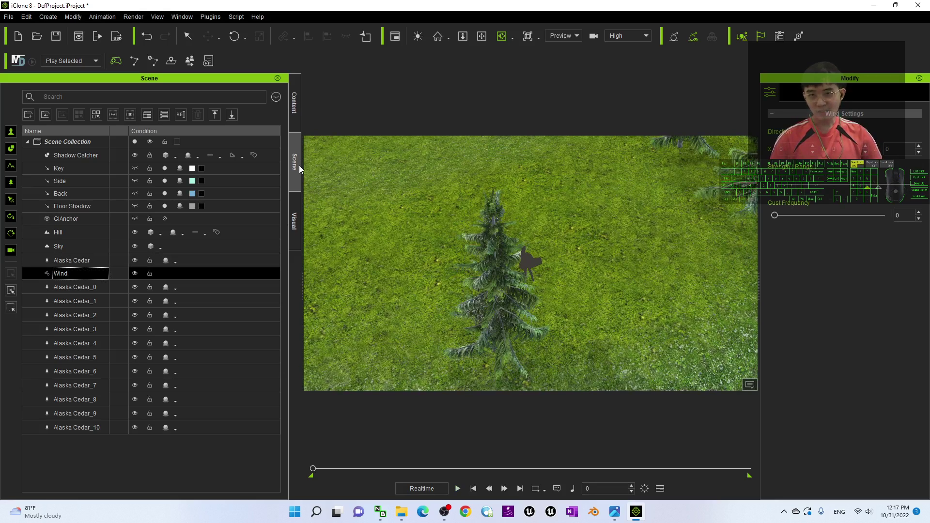
key("e")
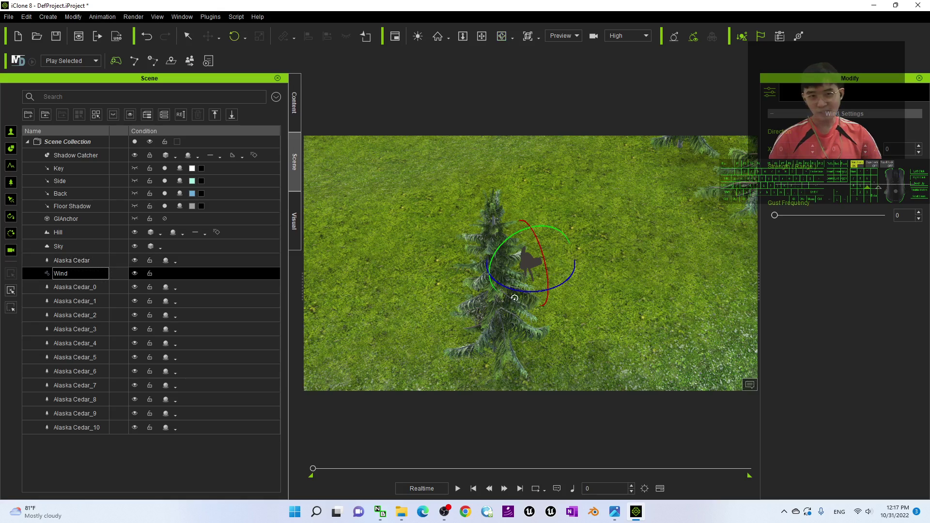
left_click_drag(511, 284, 562, 295)
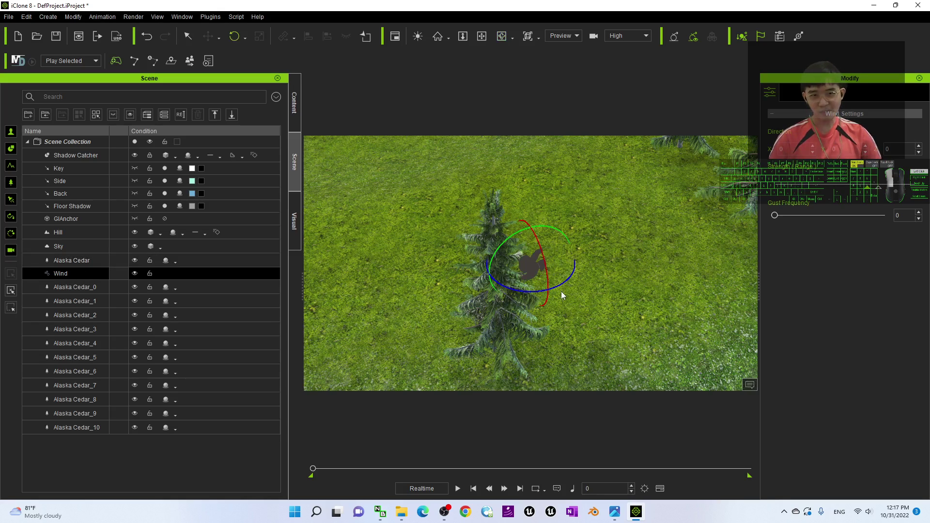
Preview the rotated wind in playback and tilt to a hillside perspective
left_click(458, 488)
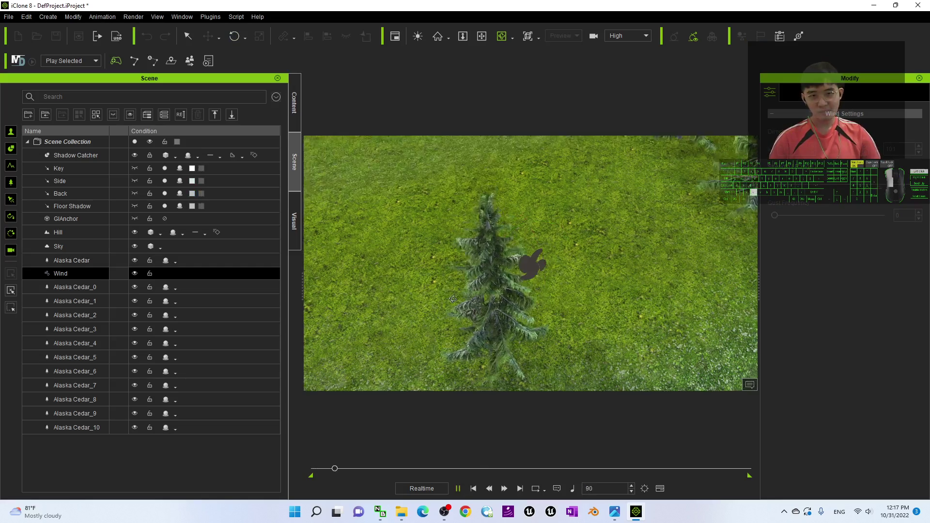
scroll(545, 327, "up", 3)
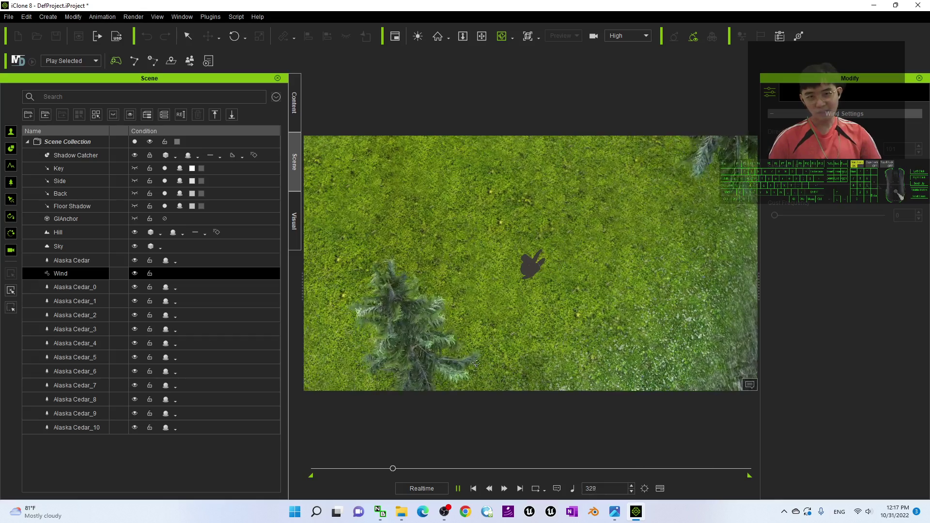
left_click(473, 489)
left_click(72, 274)
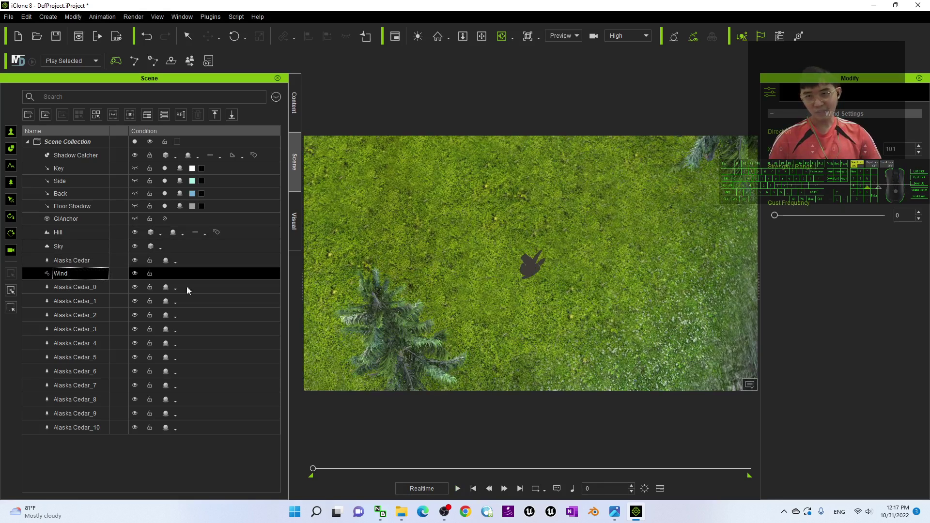
key("e")
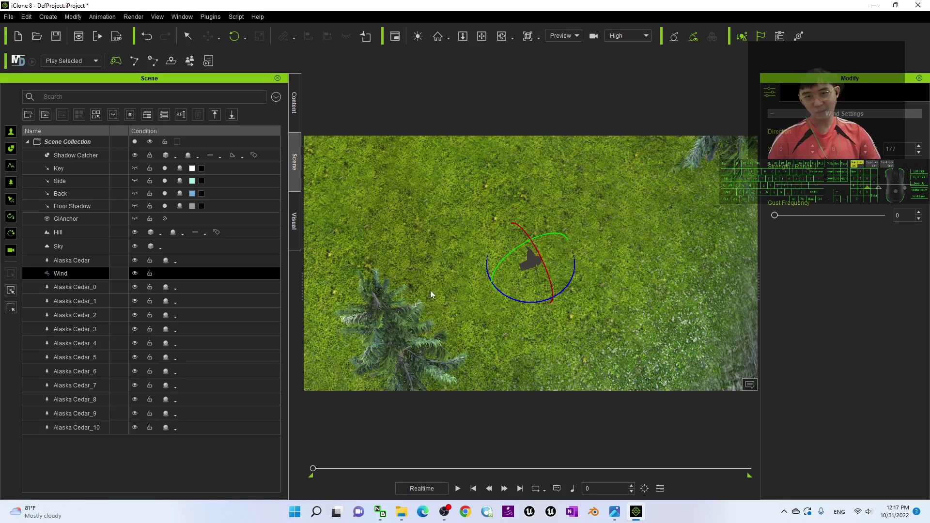
left_click(458, 489)
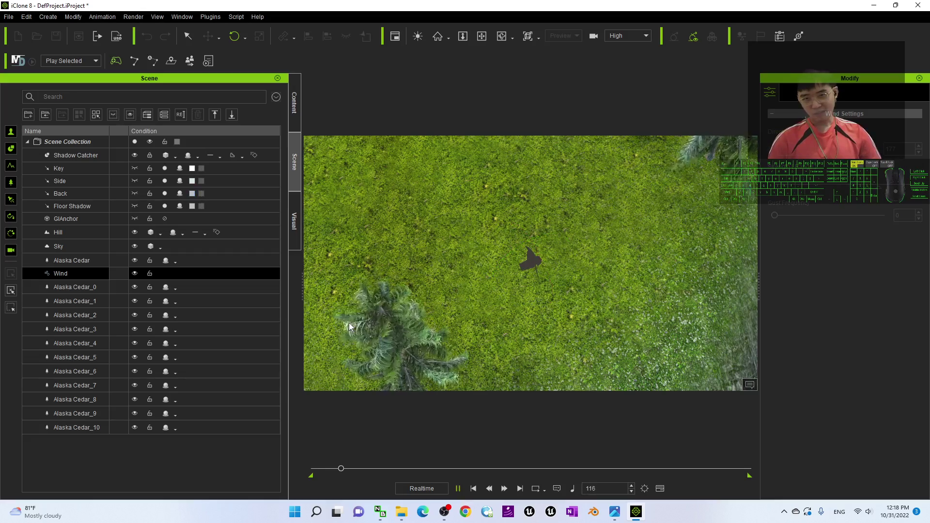
scroll(644, 308, "down", 3)
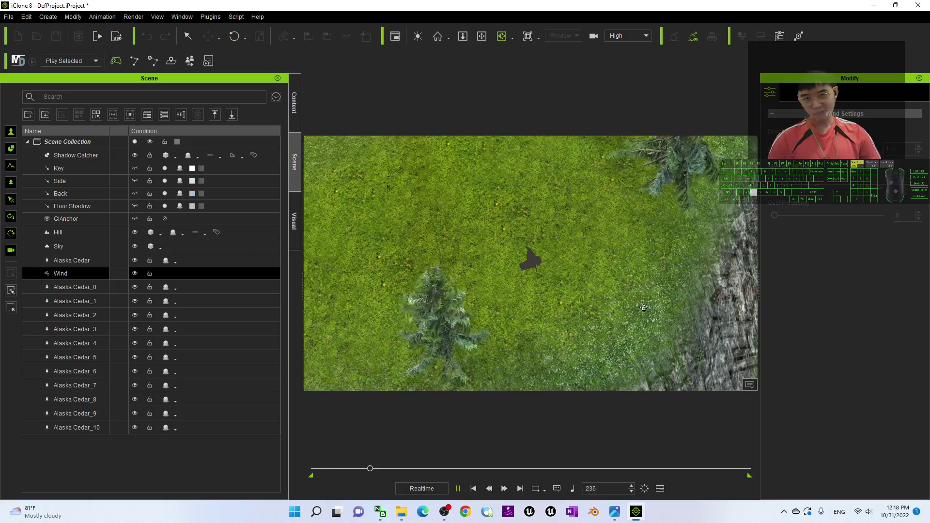
scroll(644, 308, "up", 2)
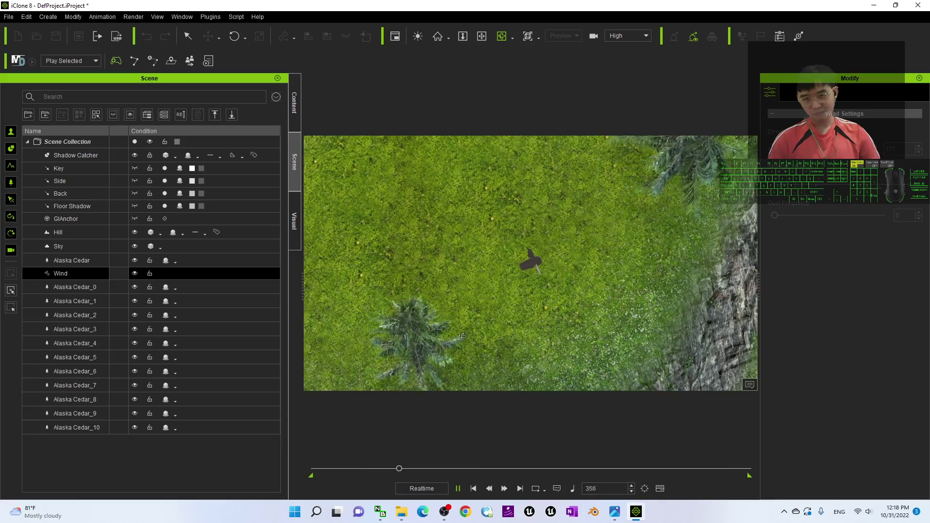
right_click_drag(462, 336, 463, 475)
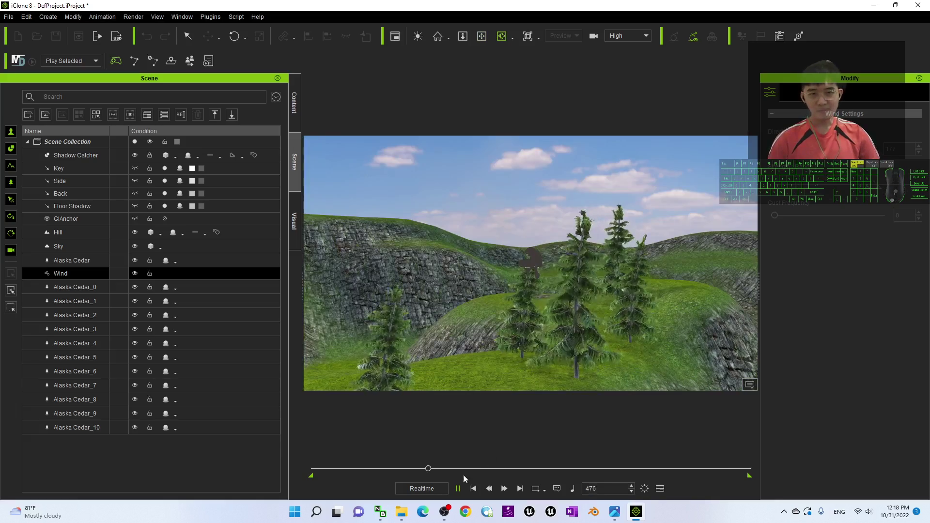
Preview the gusting cedars twice in playback, adjusting the view, then stop and rewind
left_click(458, 489)
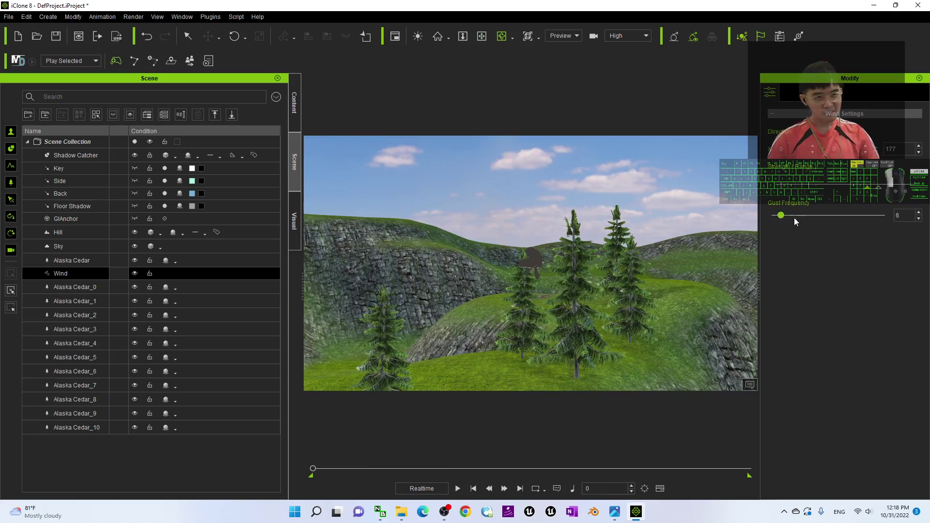
left_click(458, 489)
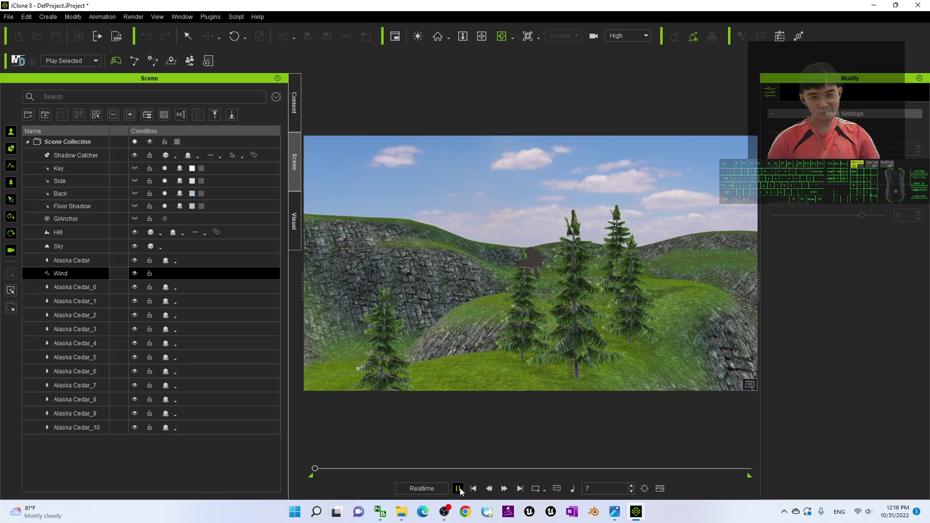
right_click_drag(476, 386, 481, 359)
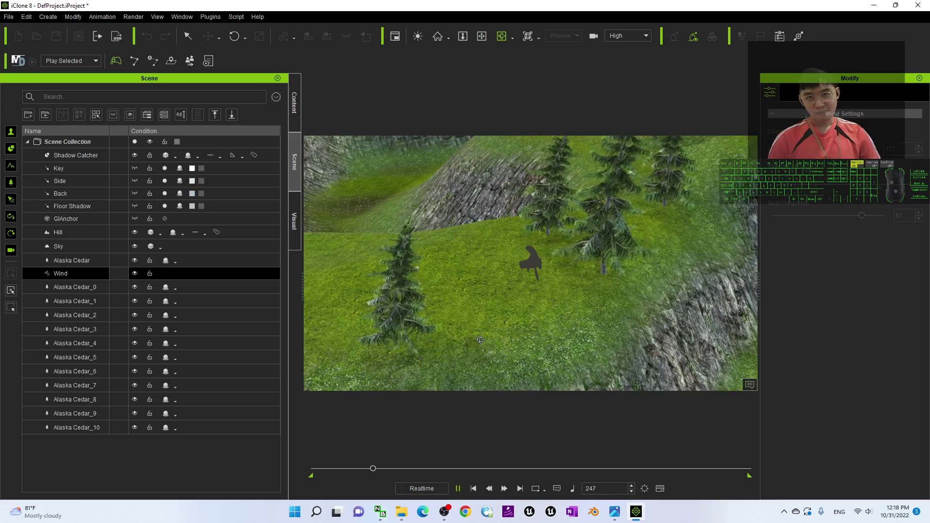
left_click(473, 488)
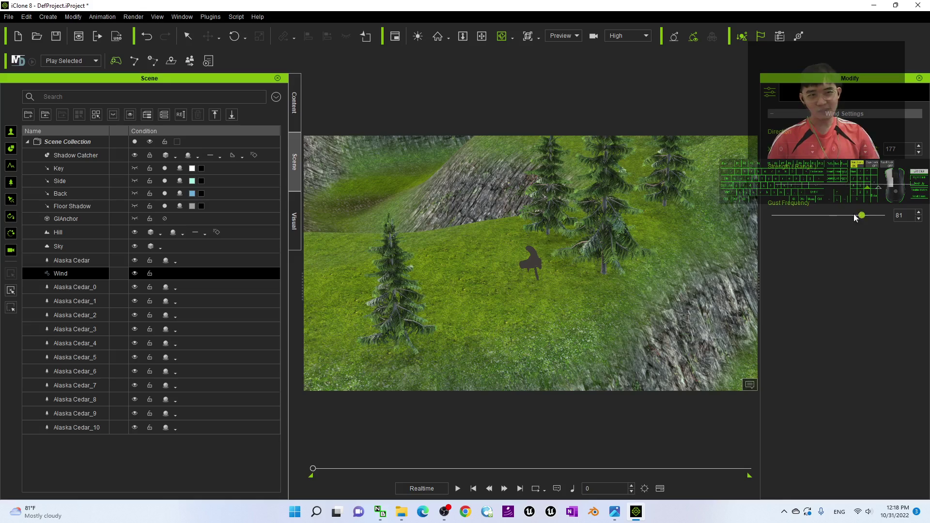
left_click(458, 488)
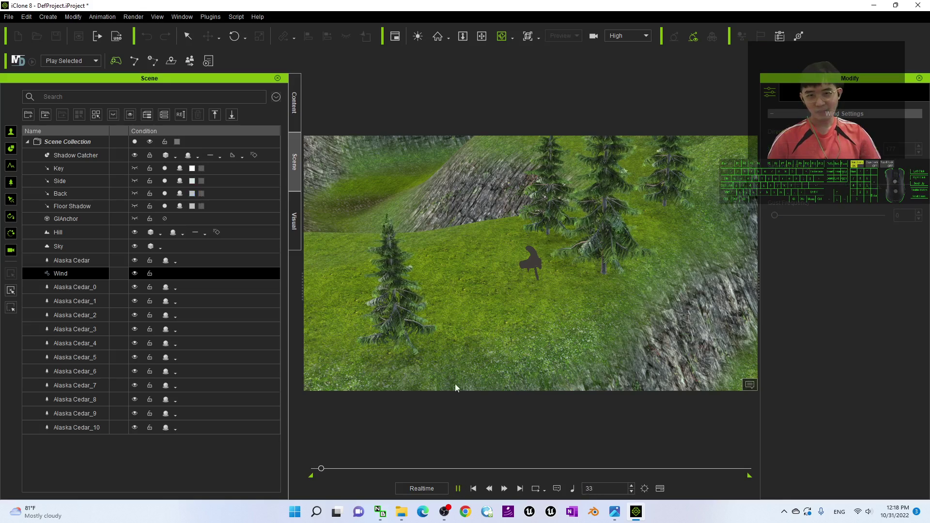
mouse_move(456, 389)
right_mouse_down()
mouse_move(523, 127)
mouse_move(439, 276)
mouse_move(465, 378)
right_mouse_up()
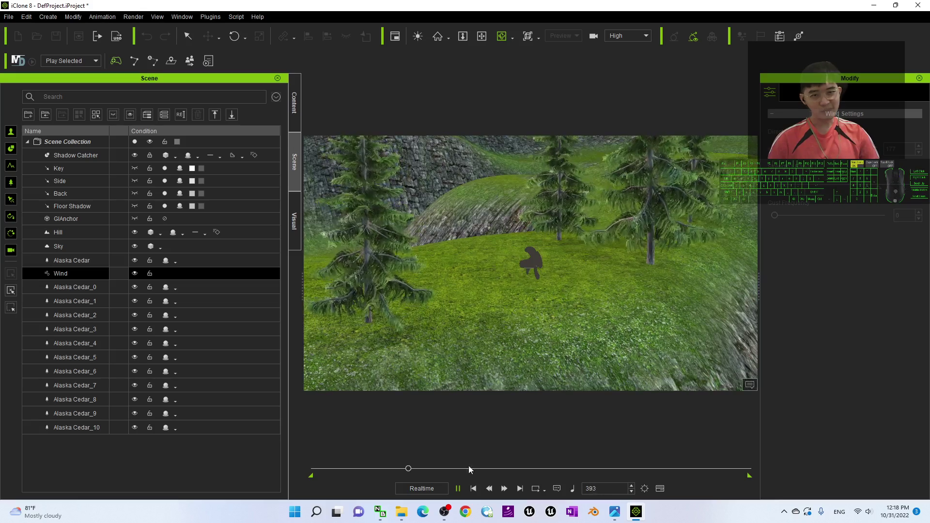
left_click(473, 489)
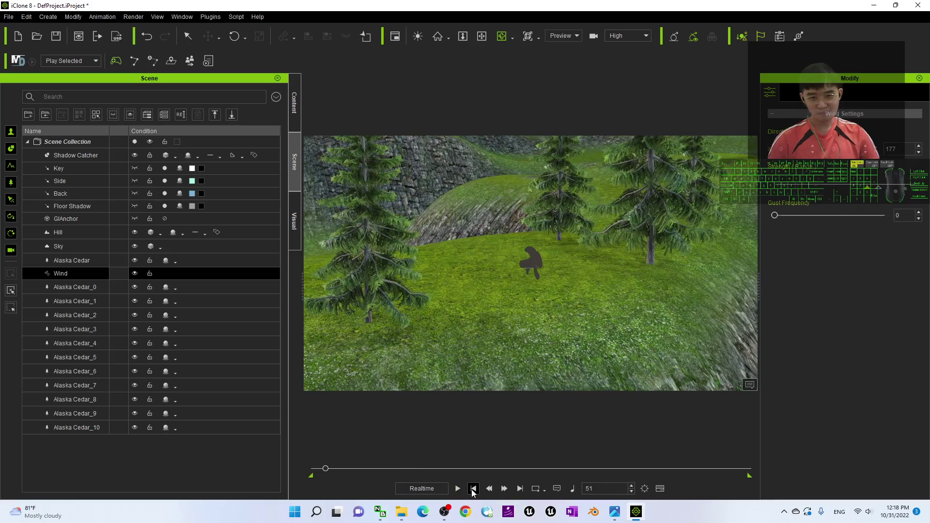
left_click(474, 488)
Bring up the Animate Trees cover image in Photos from the taskbar
left_click(616, 512)
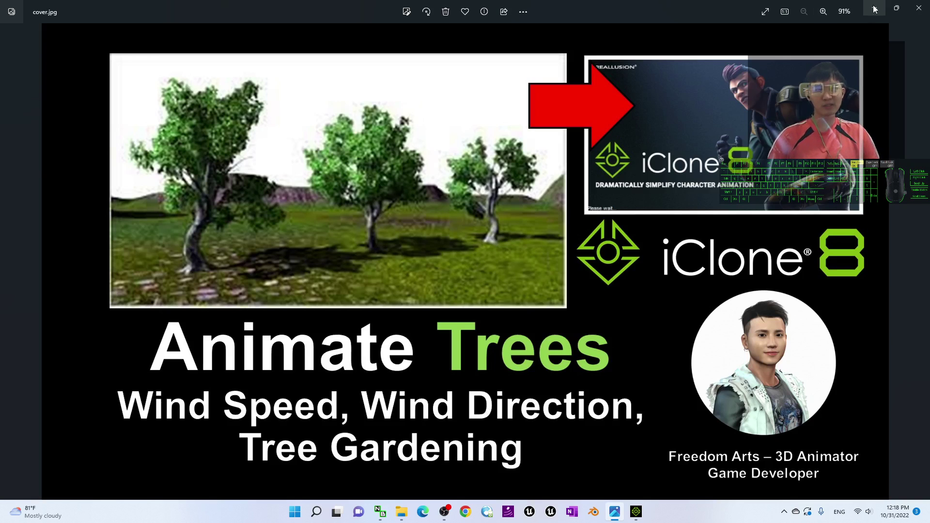
left_click(637, 512)
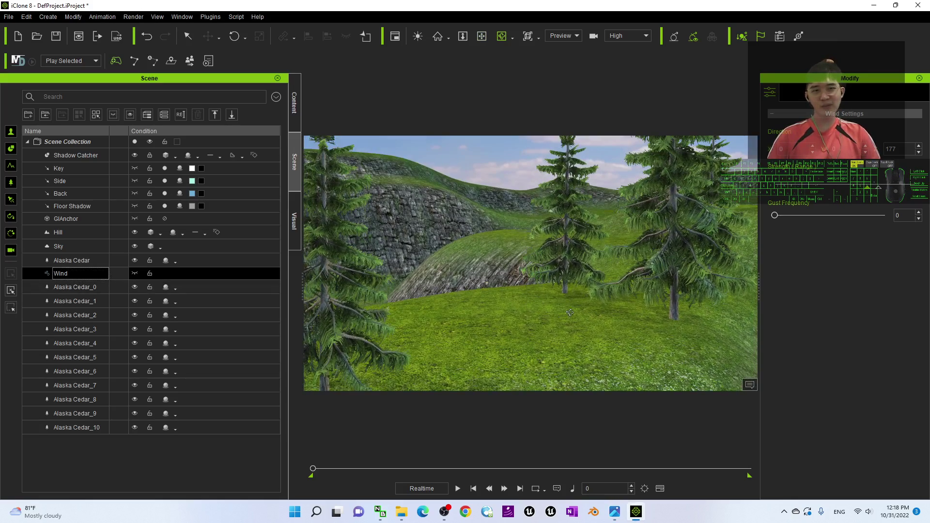
mouse_move(570, 313)
right_mouse_down()
mouse_move(719, 296)
mouse_move(554, 303)
right_mouse_up()
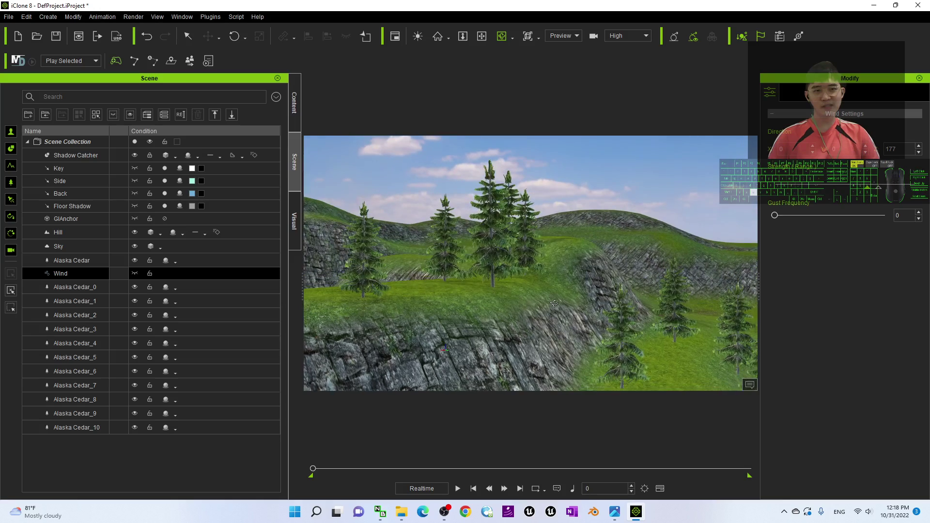
left_click(457, 489)
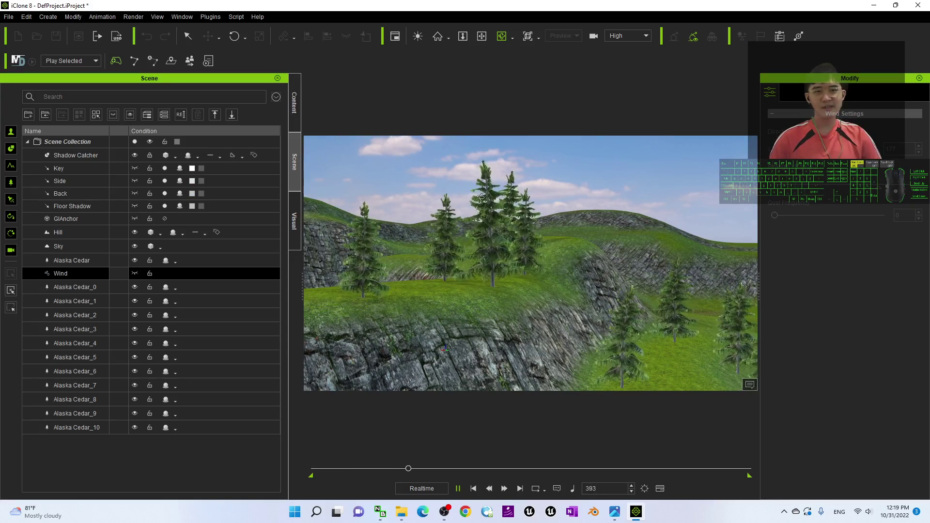
left_click(473, 489)
left_click(615, 512)
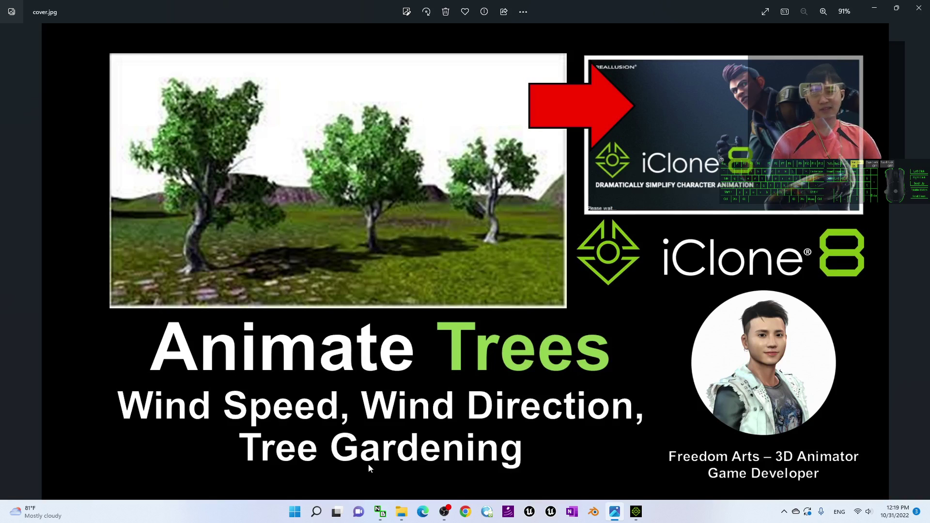
Put away the cover image, return to iClone, and play the wind animation once more
left_click(882, 13)
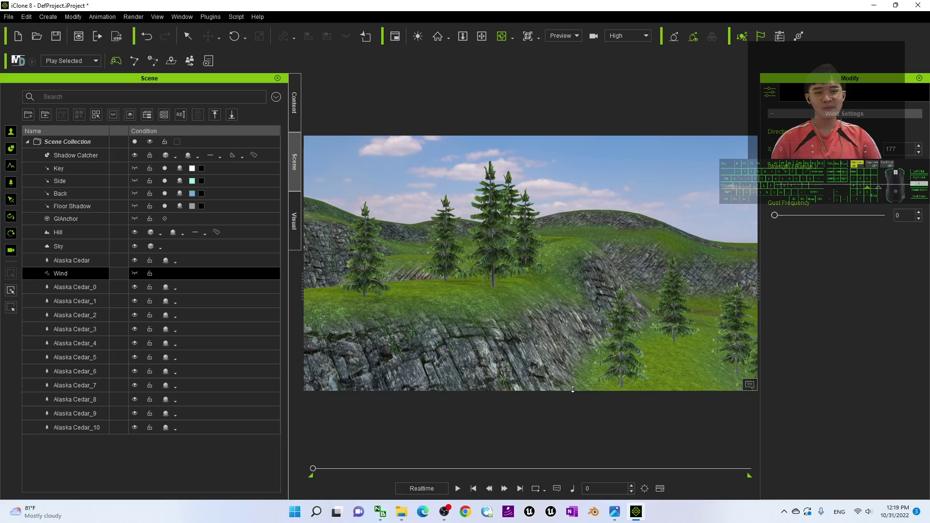
left_click(614, 512)
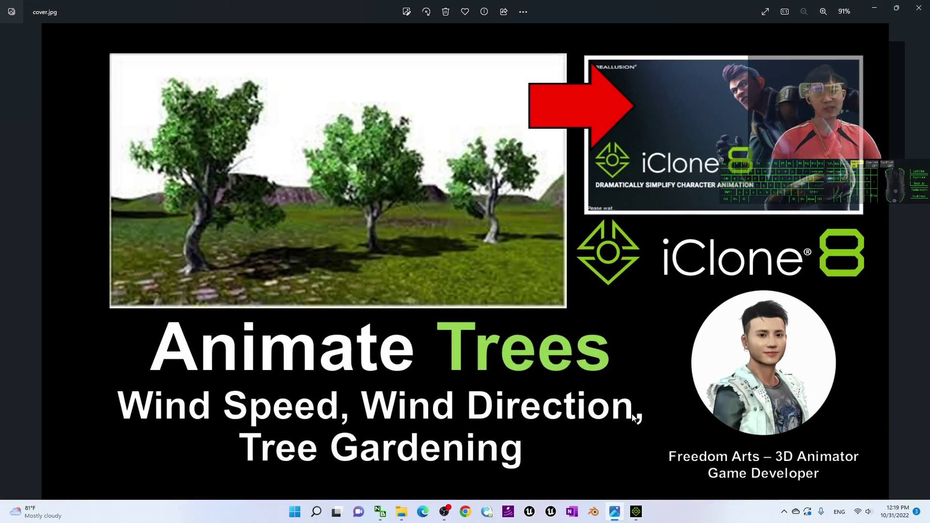
left_click(637, 513)
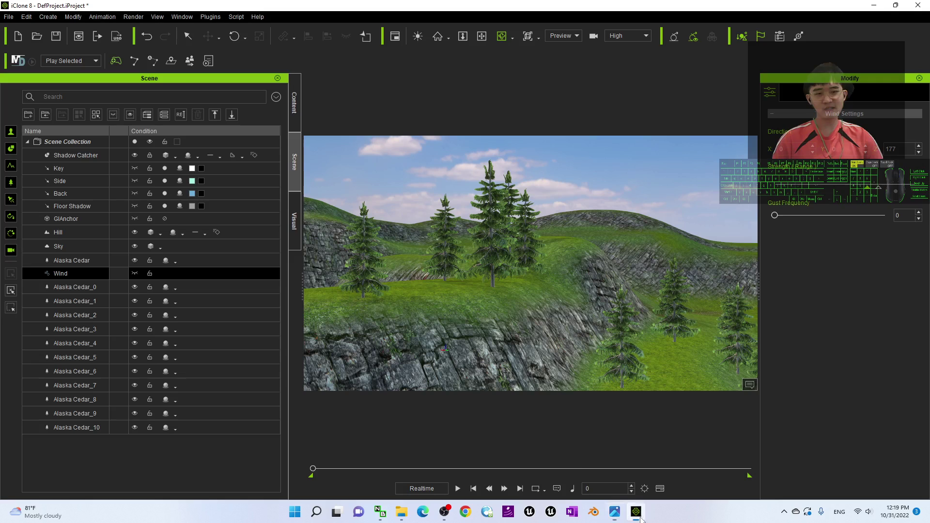
left_click(458, 489)
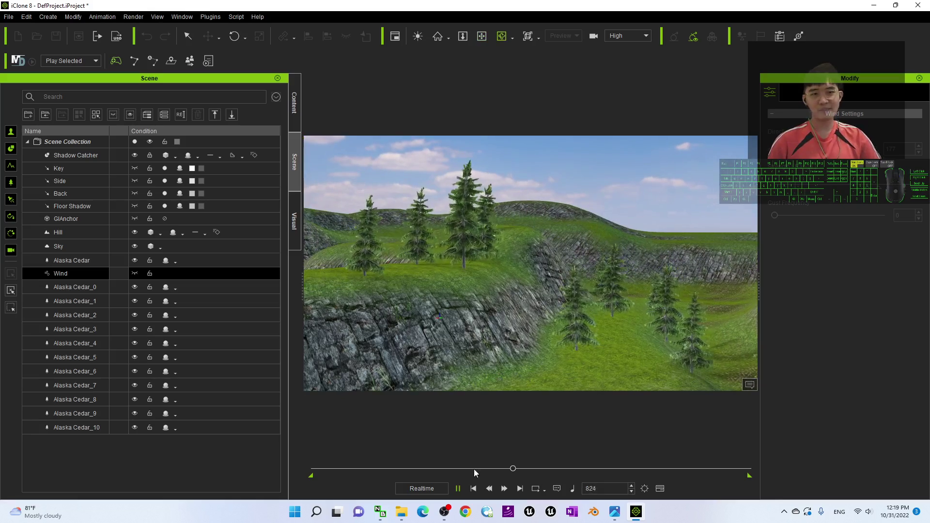
left_click(457, 488)
mouse_move(564, 438)
right_mouse_down()
mouse_move(603, 260)
mouse_move(601, 450)
right_mouse_up()
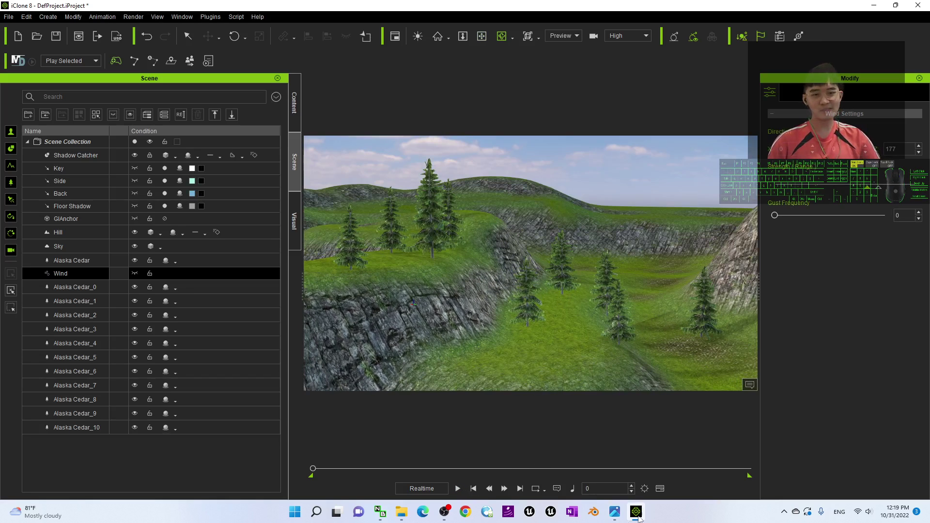